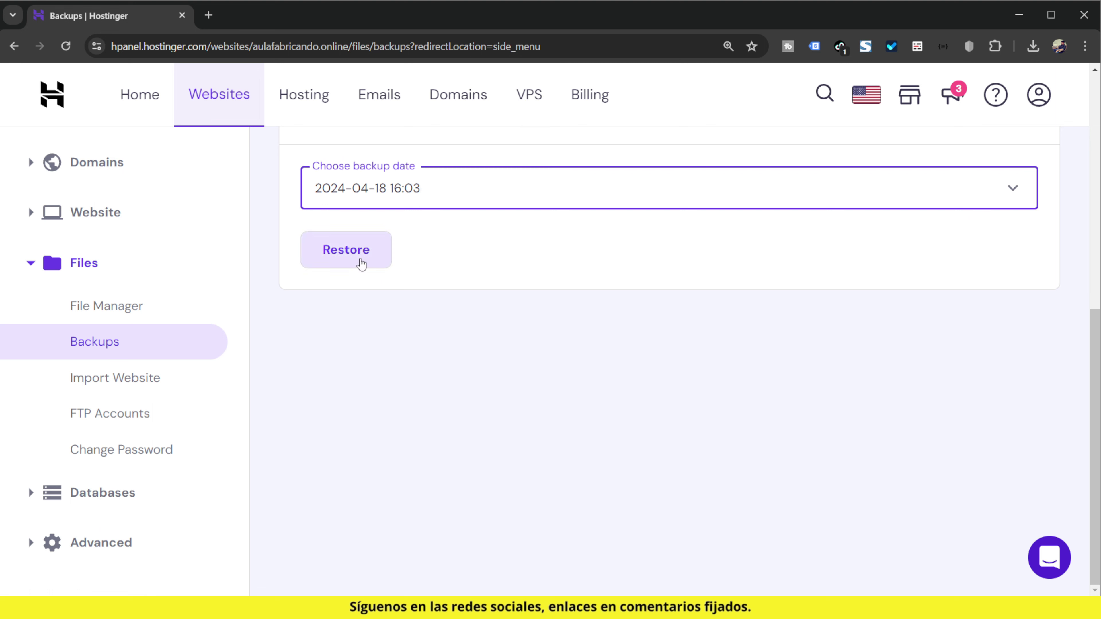
# Step: Open the PHP options in the site's PHP Configuration and set memoryLimit to 1024M
pyautogui.scroll(3, 555, 497)
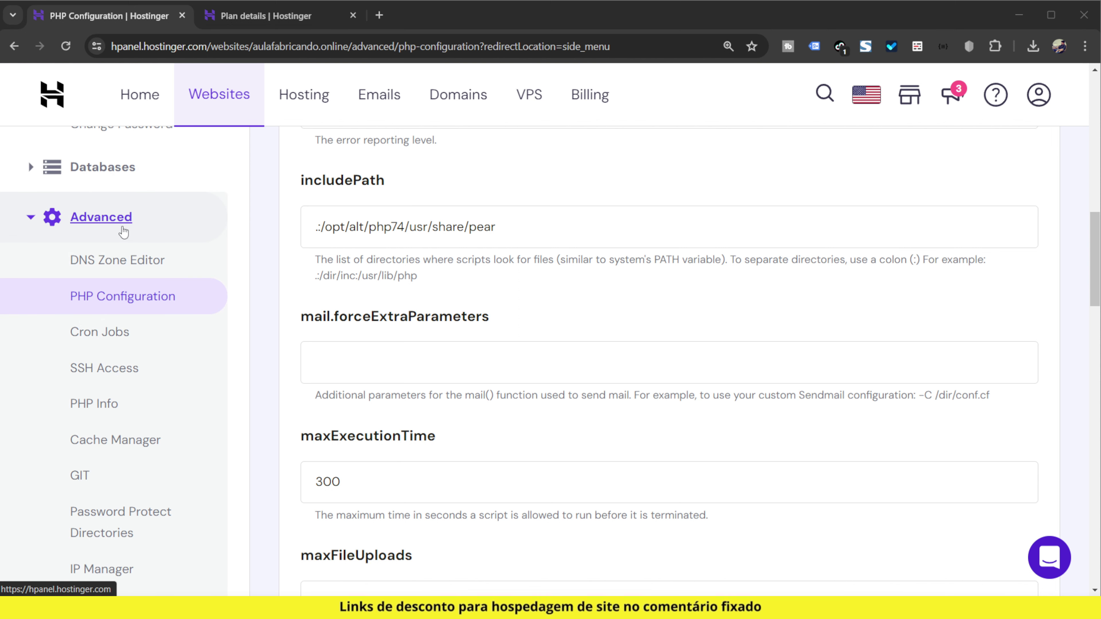
pyautogui.click(161, 298)
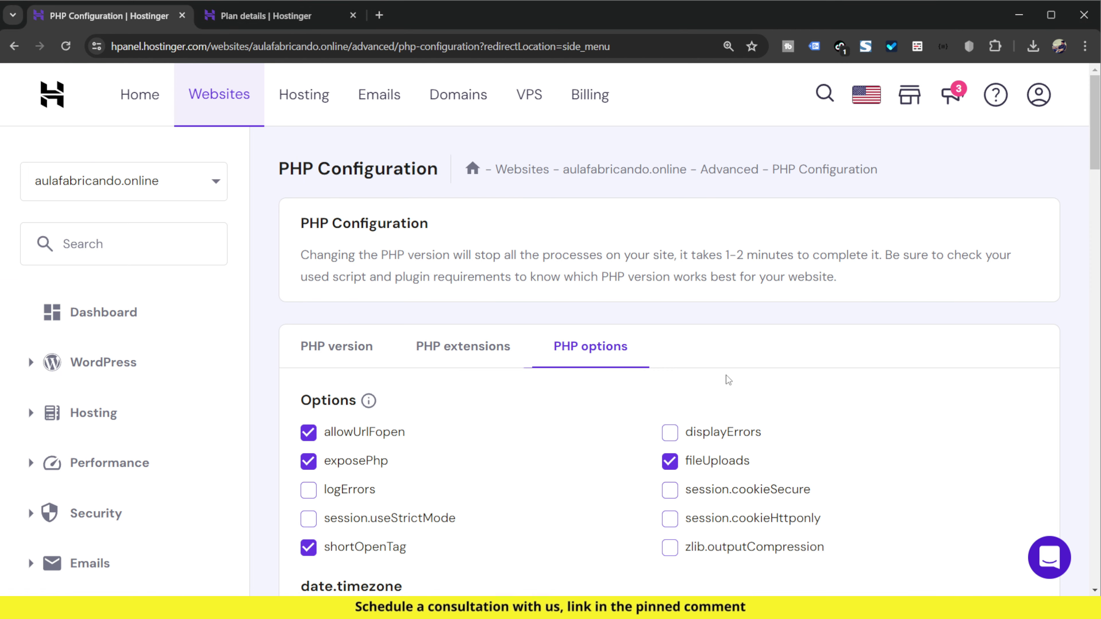
pyautogui.scroll(-15, 728, 381)
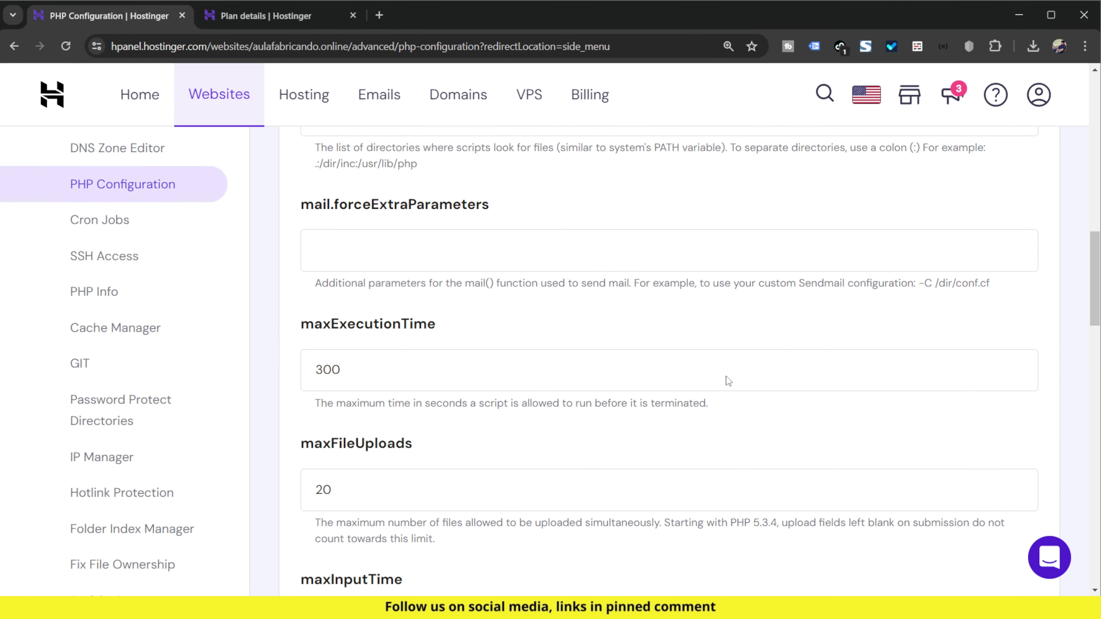
pyautogui.scroll(-3, 727, 380)
pyautogui.scroll(-7, 472, 412)
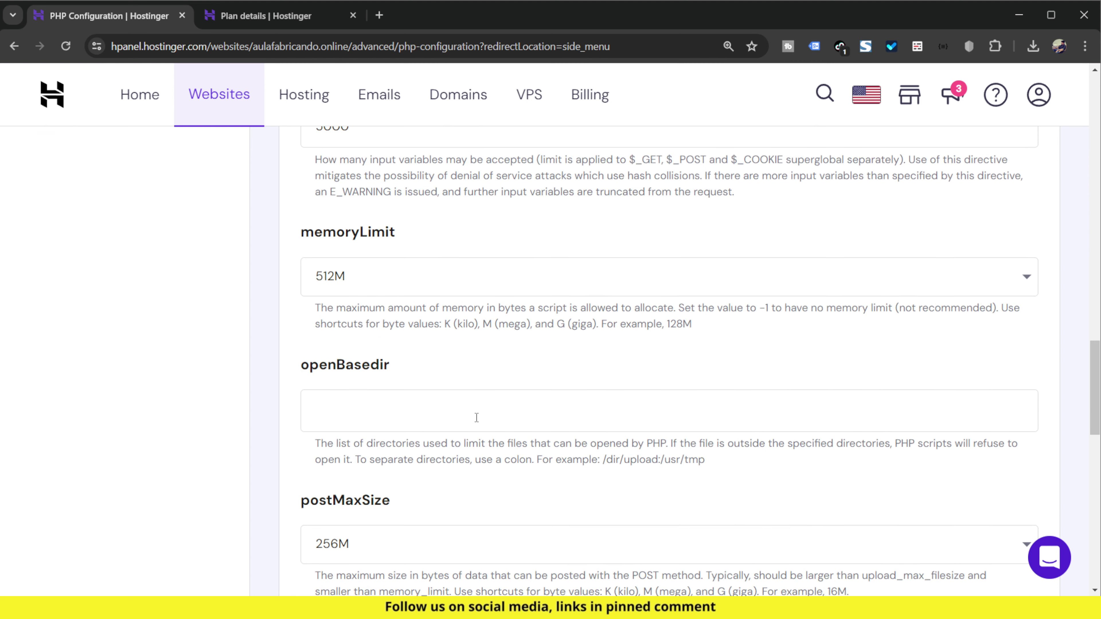
pyautogui.click(318, 278)
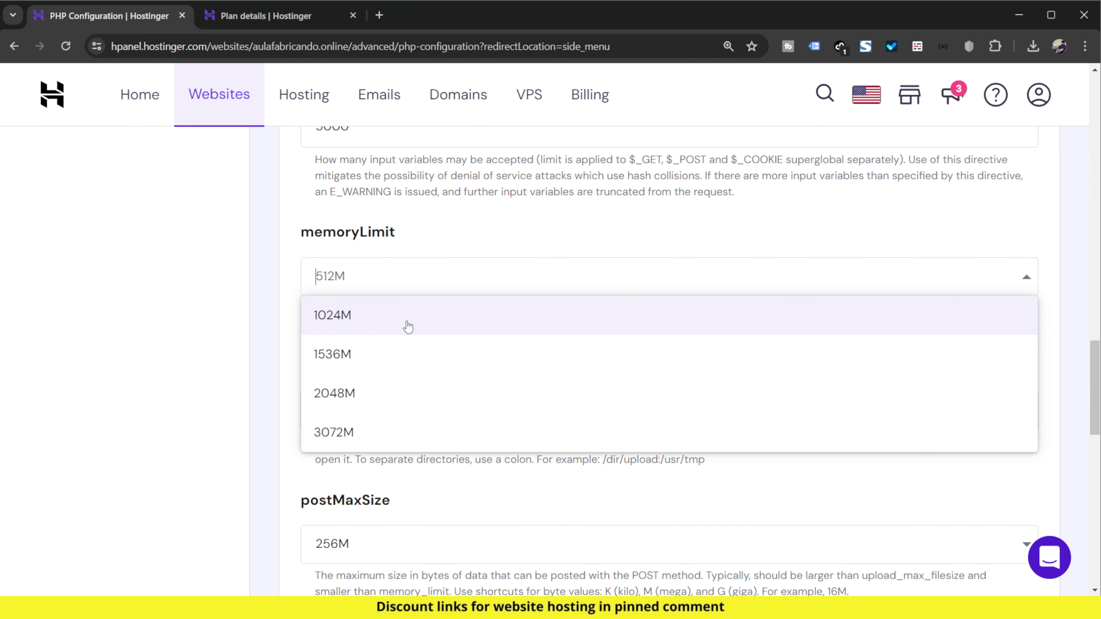
pyautogui.click(355, 319)
# Step: Check the RAM allowance in the hosting plan's details
pyautogui.click(314, 17)
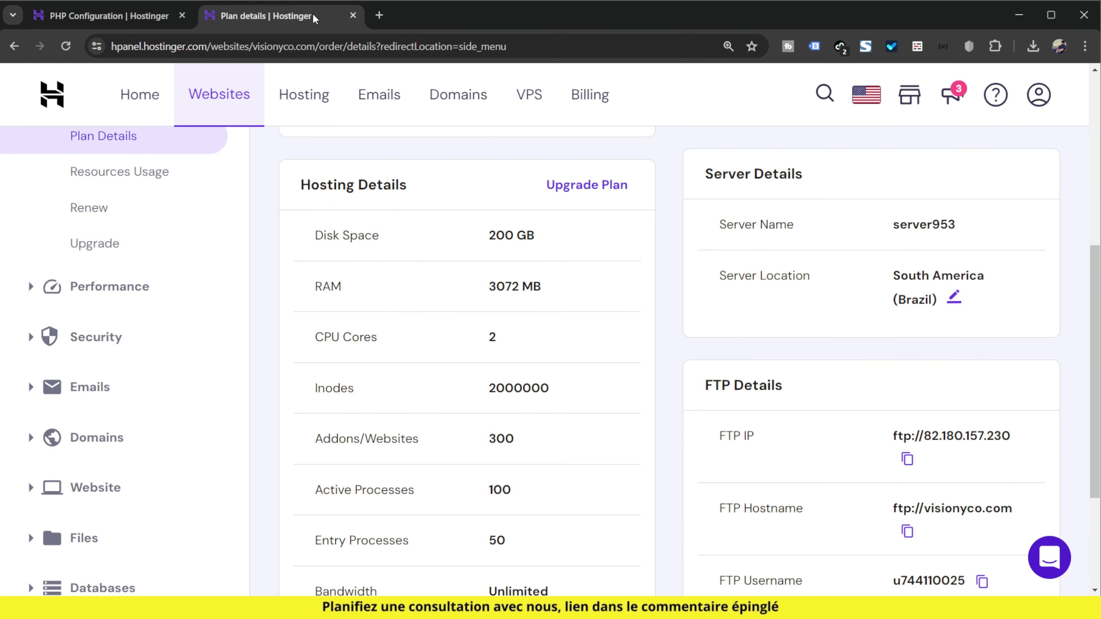
pyautogui.moveTo(479, 289); pyautogui.dragTo(550, 287)
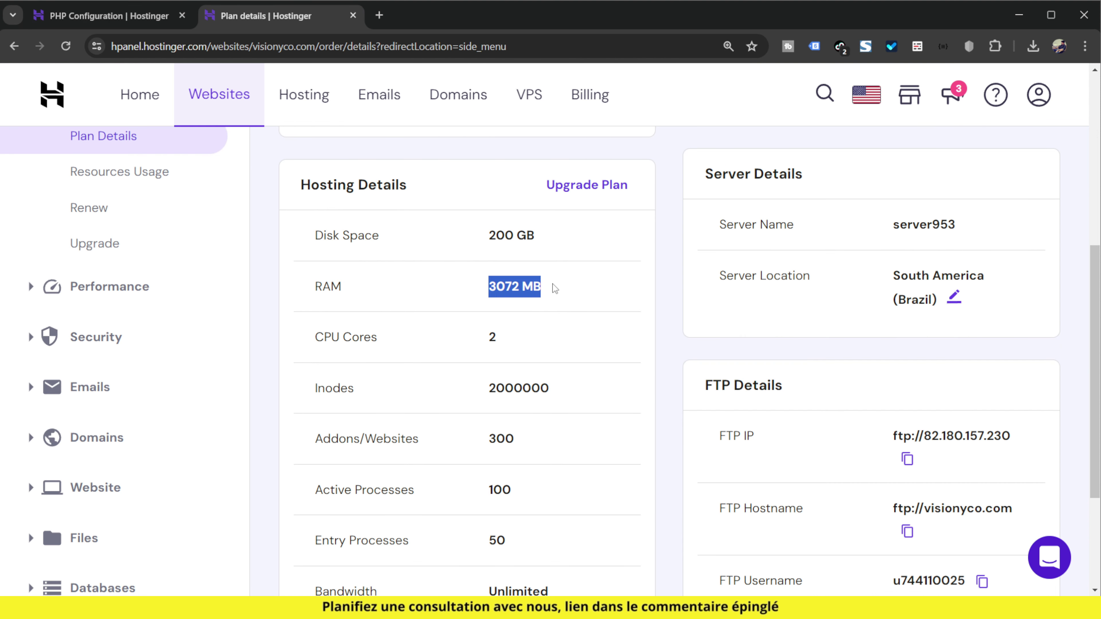
pyautogui.click(532, 304)
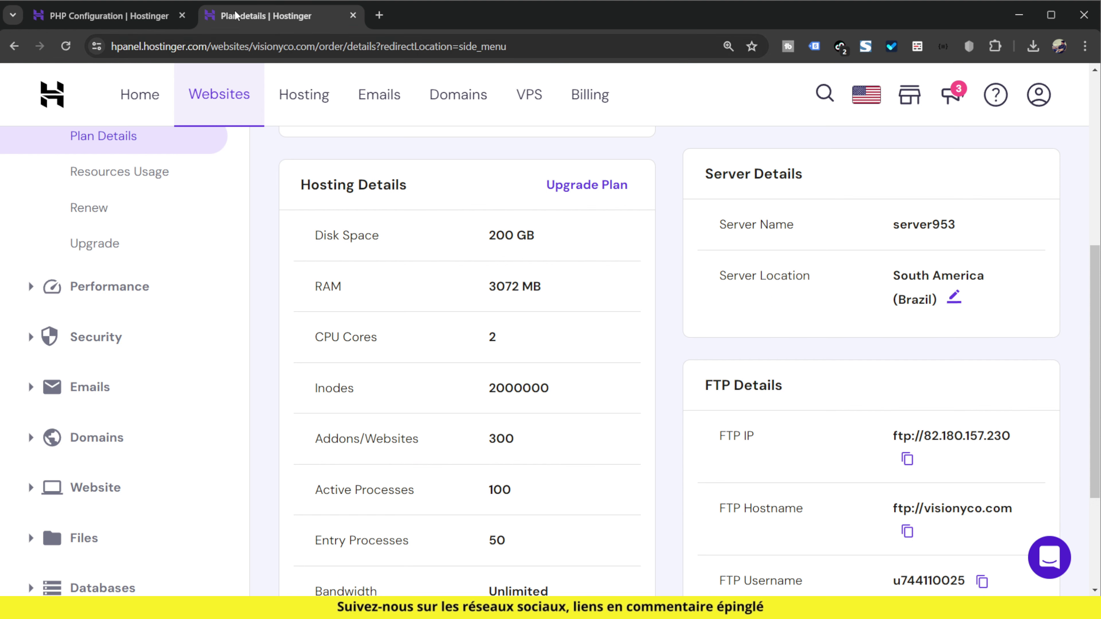
# Step: Return to the PHP Configuration page and save the PHP options
pyautogui.click(138, 16)
pyautogui.scroll(-15, 376, 302)
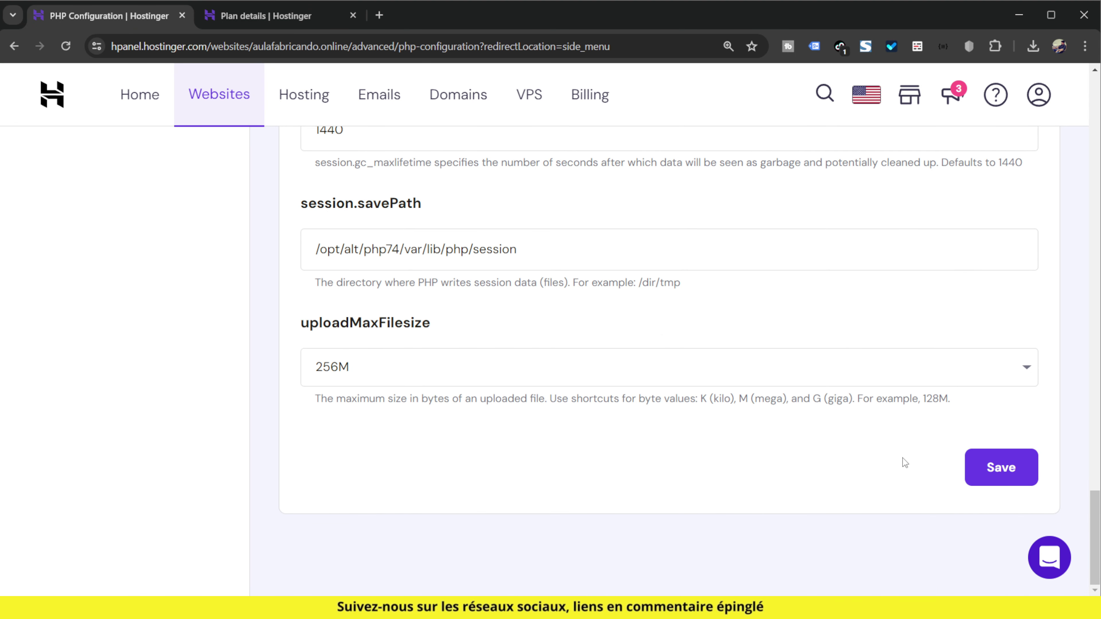
pyautogui.click(1000, 474)
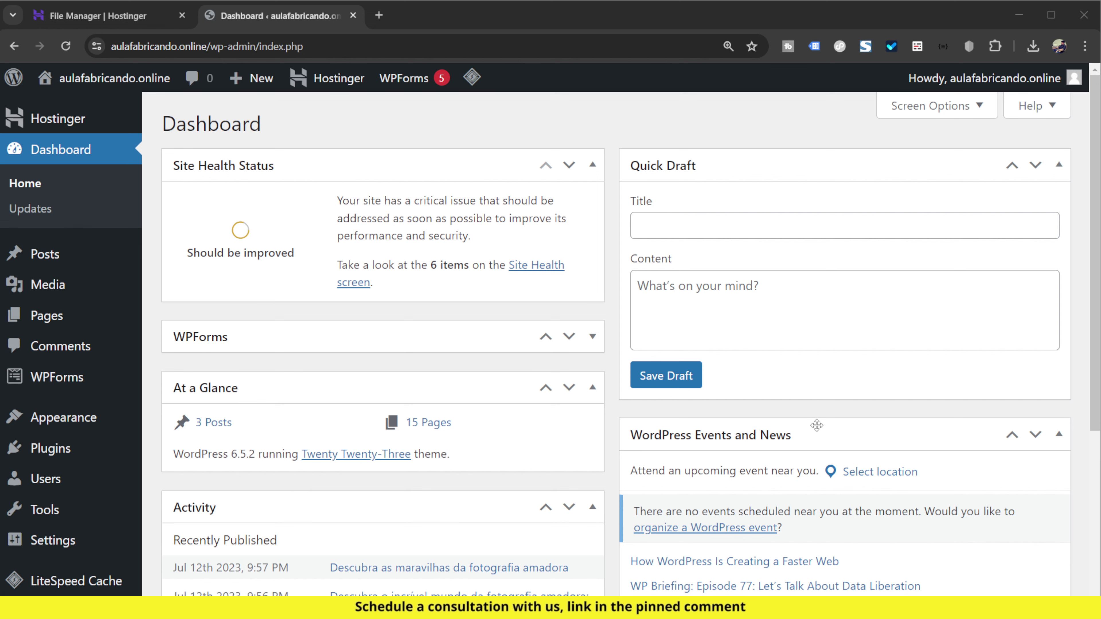
# Step: Activate the Twenty Twenty-Four theme in the WordPress dashboard
pyautogui.click(94, 420)
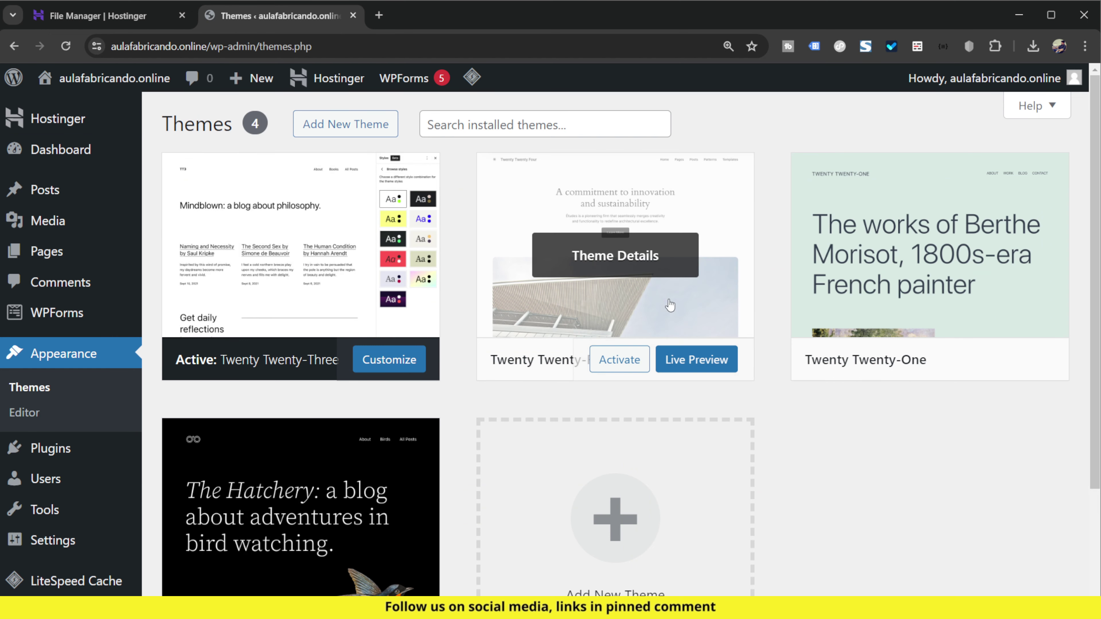
pyautogui.hotkey('ctrl', '+')
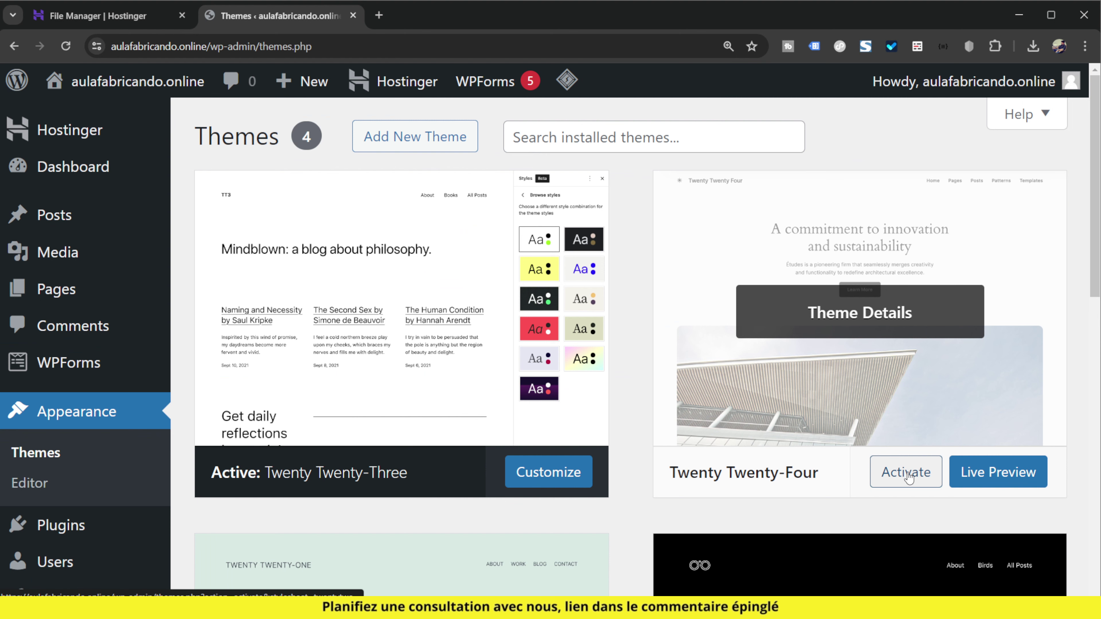
pyautogui.click(908, 478)
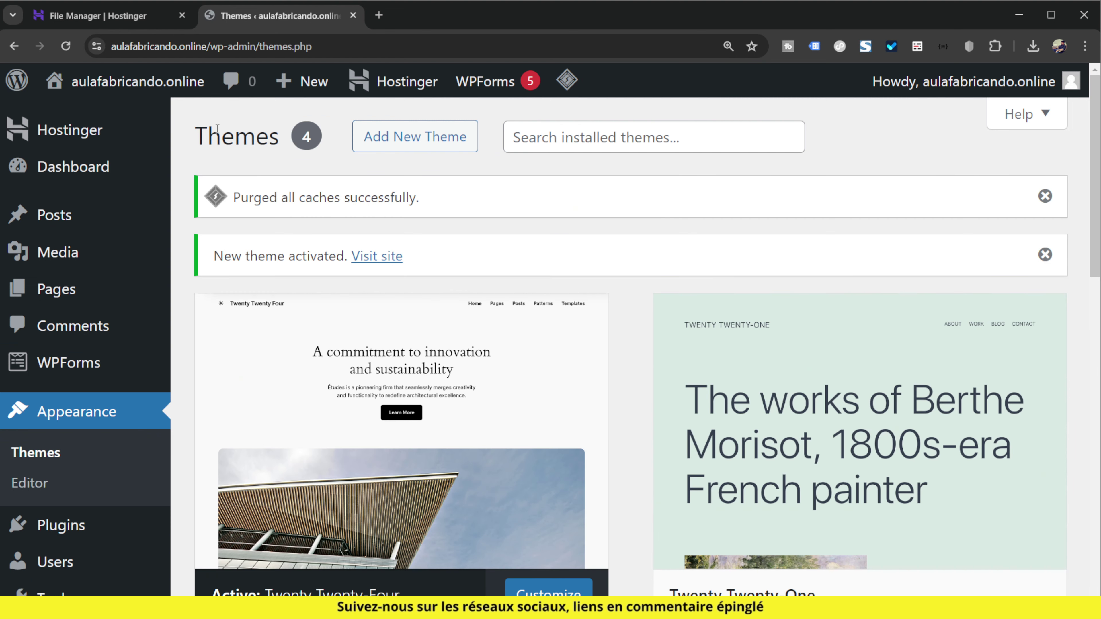
# Step: View the site's front end in a separate browser tab, then close that tab
pyautogui.moveTo(137, 81)
pyautogui.middleClick(73, 118)
pyautogui.click(392, 18)
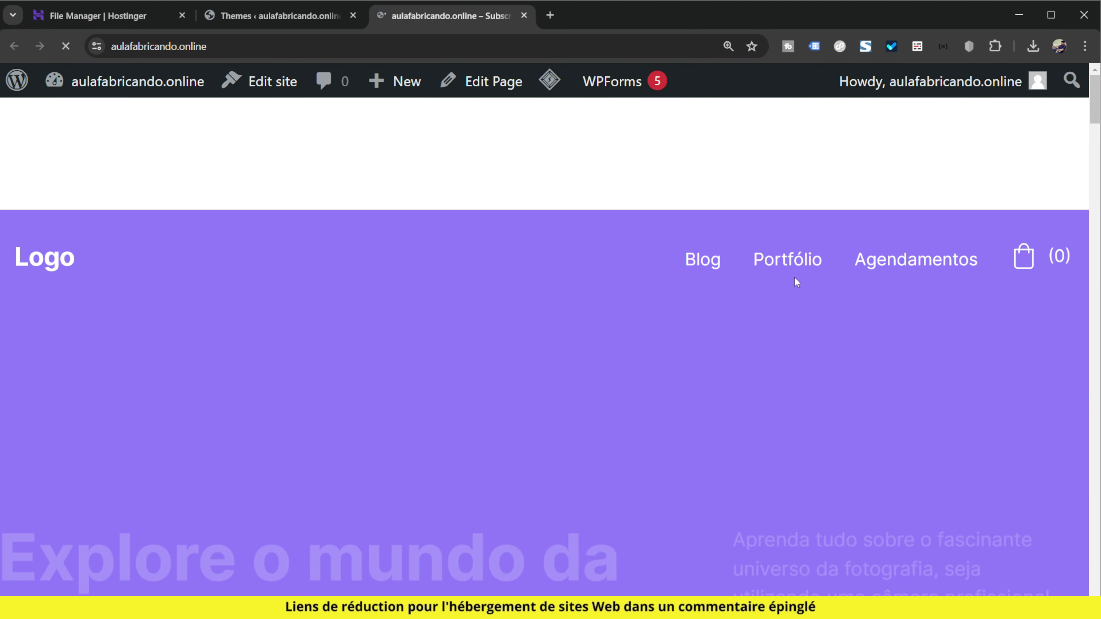
pyautogui.click(524, 16)
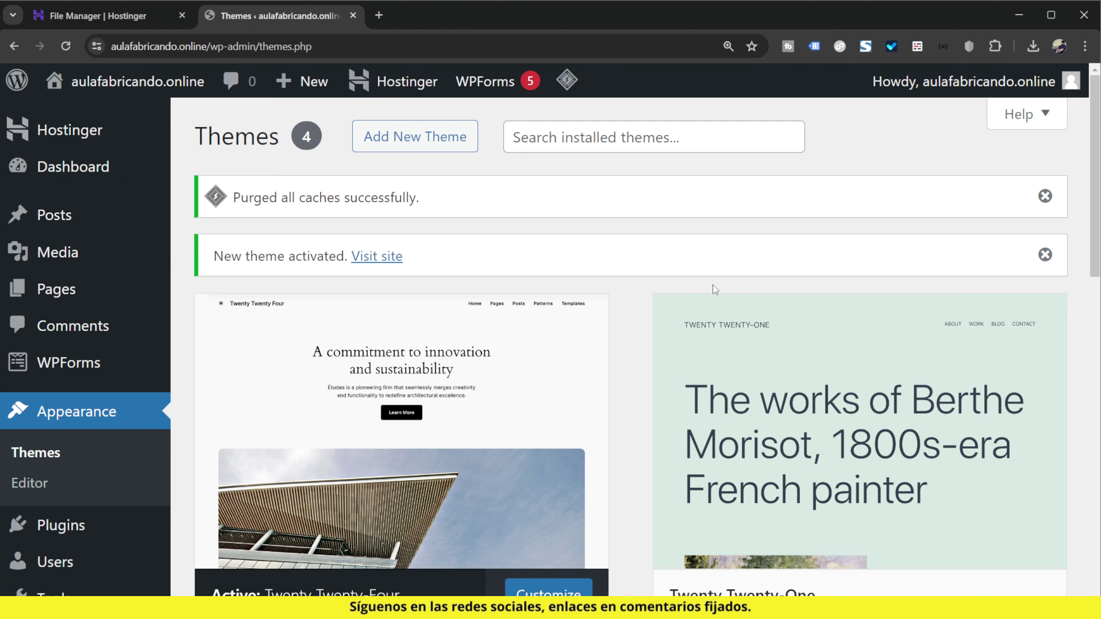
# Step: Open aulafabricando.online's files in the Hostinger File Manager and go to public_html/wp-content/themes
pyautogui.click(98, 15)
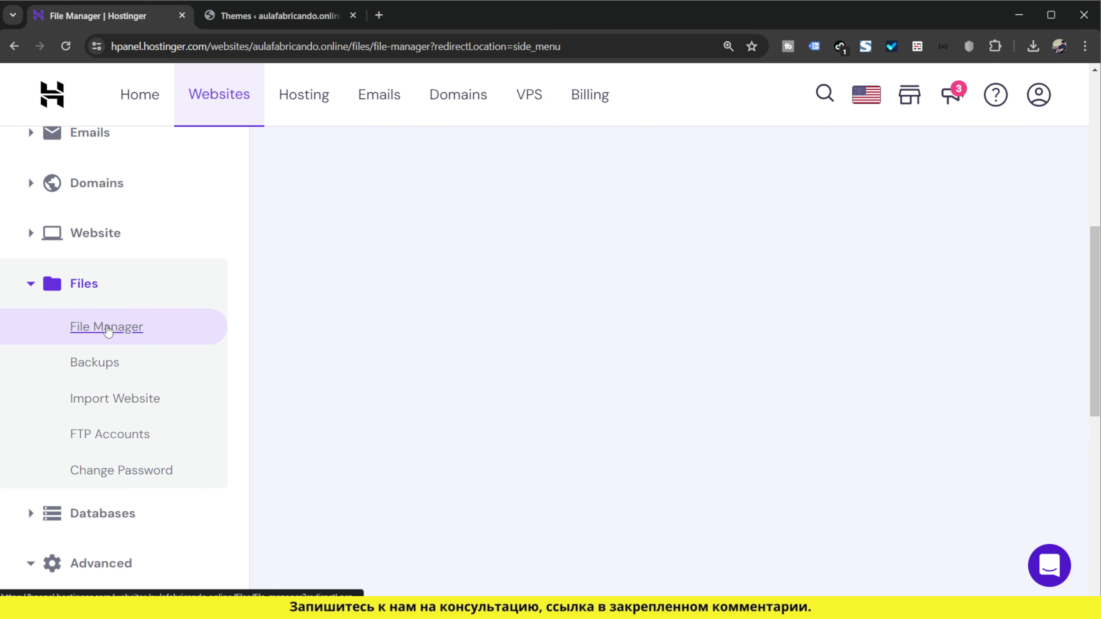
pyautogui.click(138, 327)
pyautogui.click(553, 289)
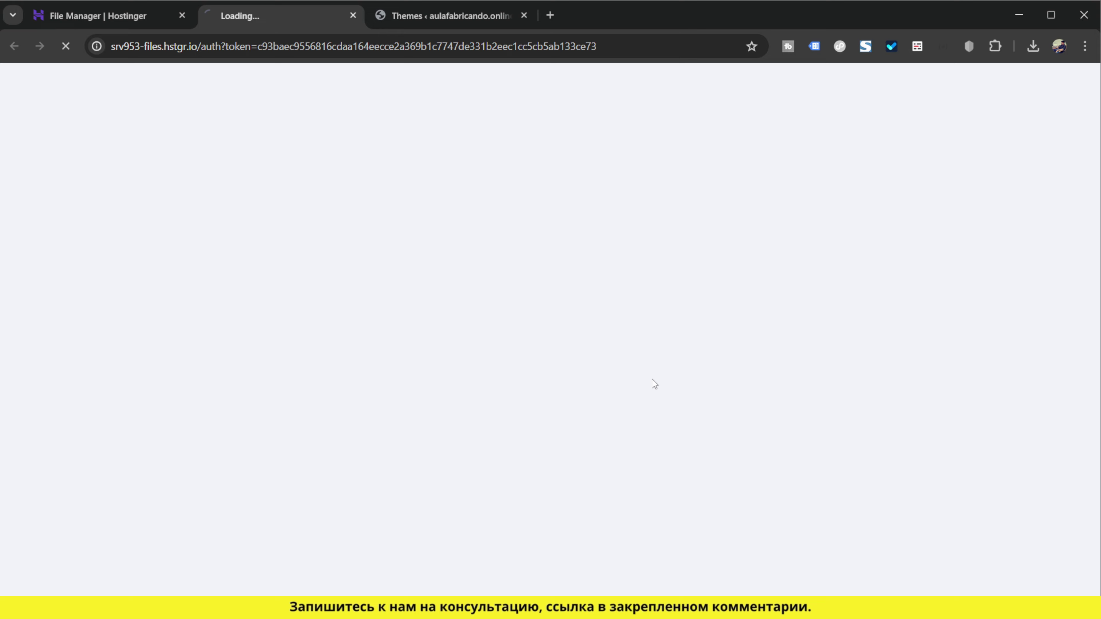
pyautogui.doubleClick(379, 243)
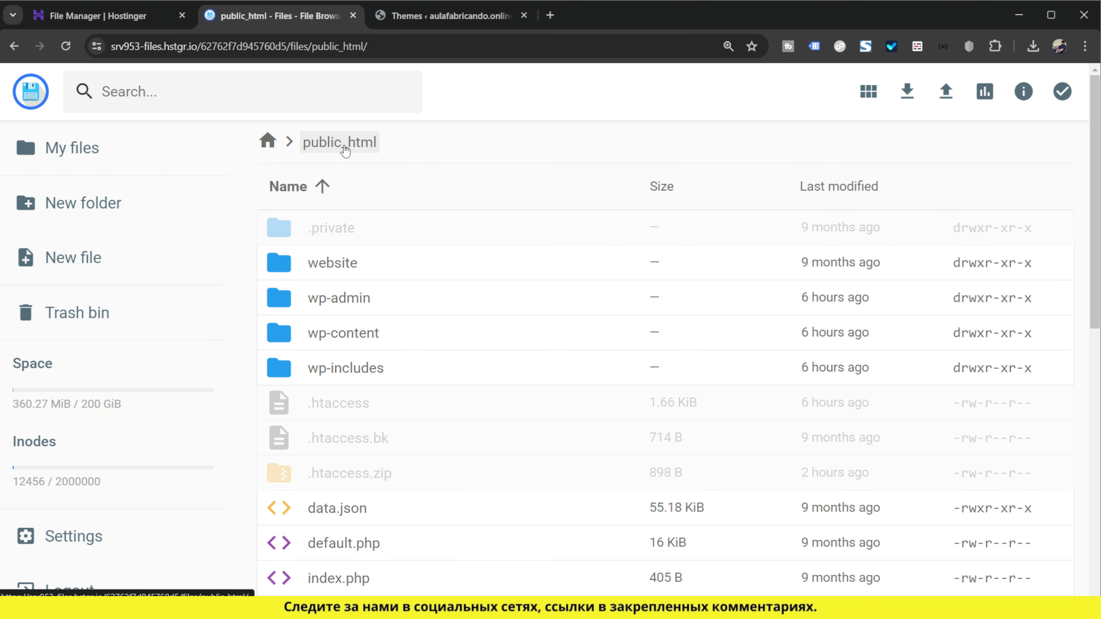
pyautogui.doubleClick(409, 334)
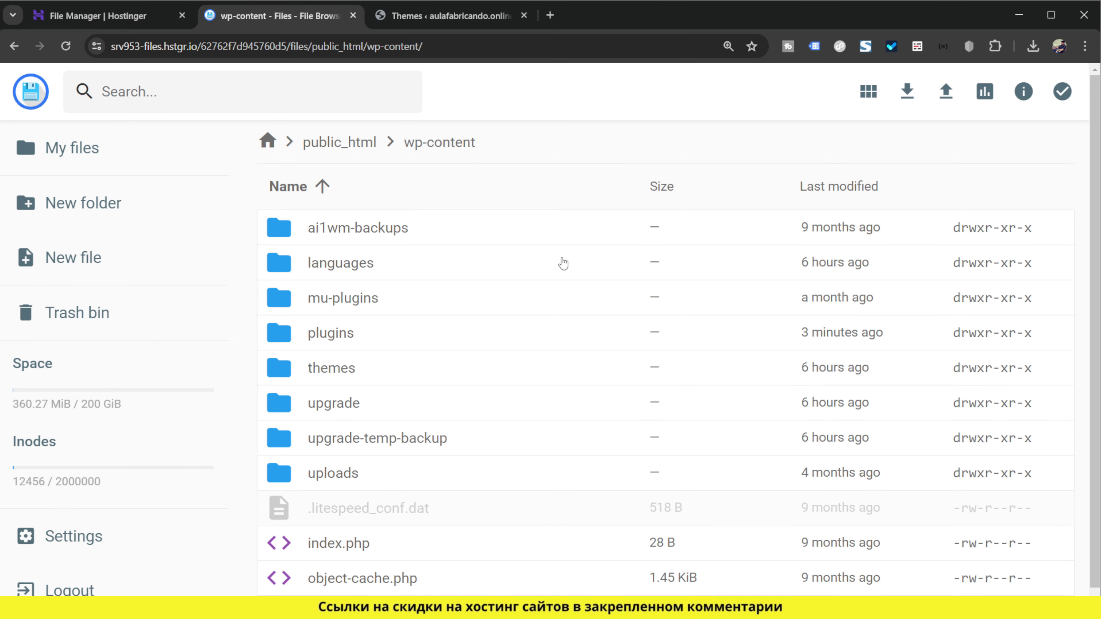
pyautogui.doubleClick(360, 372)
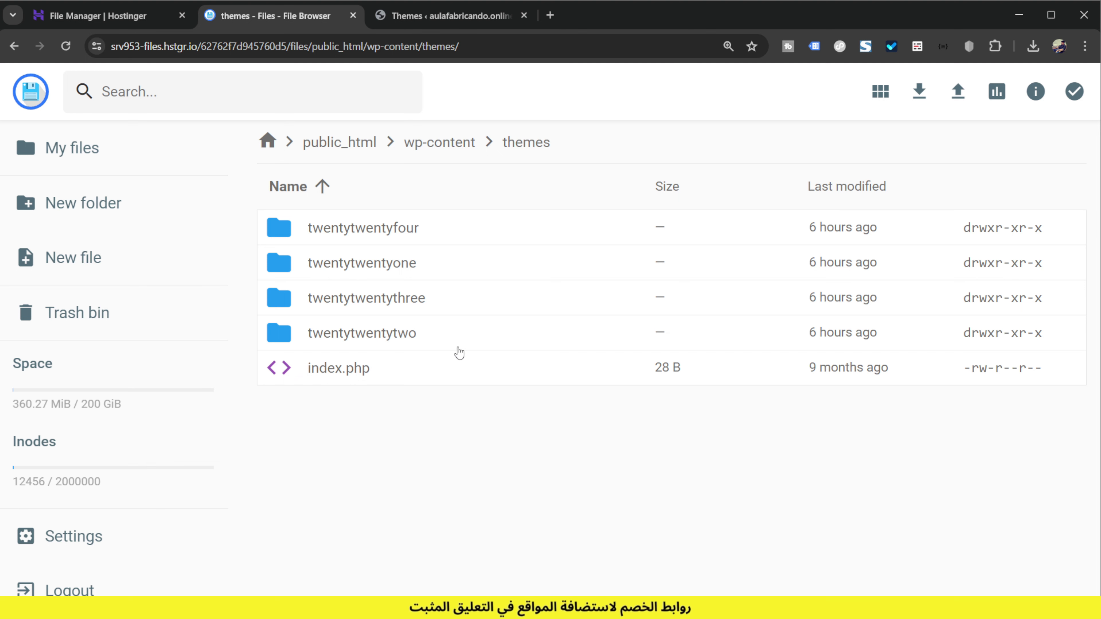
# Step: Go back to the Hostinger panel and open the site's database in phpMyAdmin
pyautogui.click(123, 17)
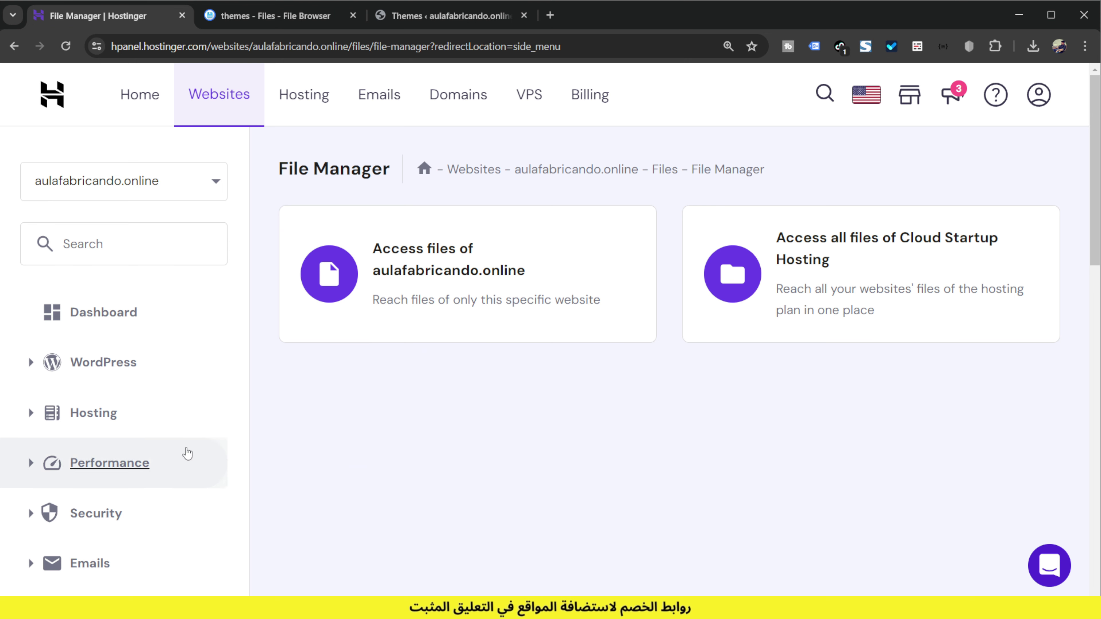
pyautogui.scroll(-10, 148, 435)
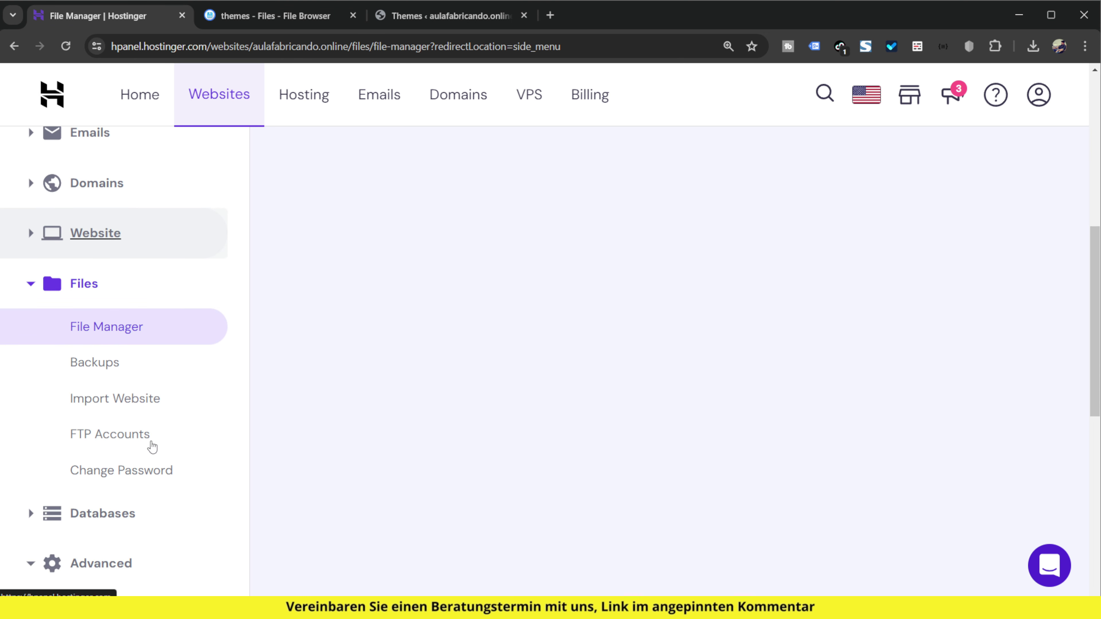
pyautogui.click(152, 446)
pyautogui.scroll(-1, 175, 462)
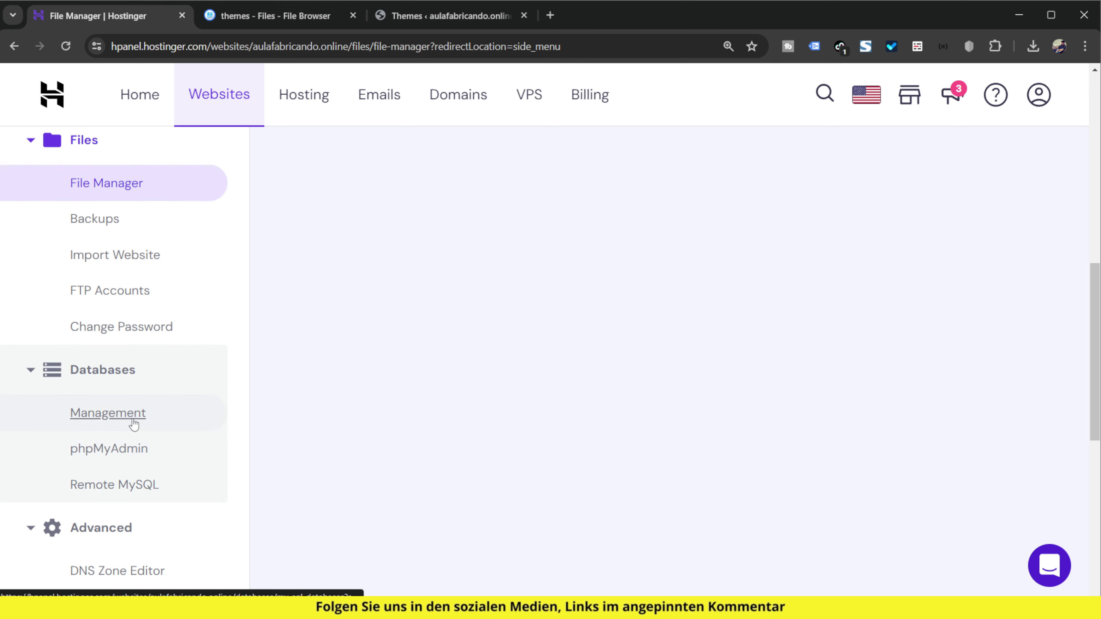
pyautogui.click(117, 449)
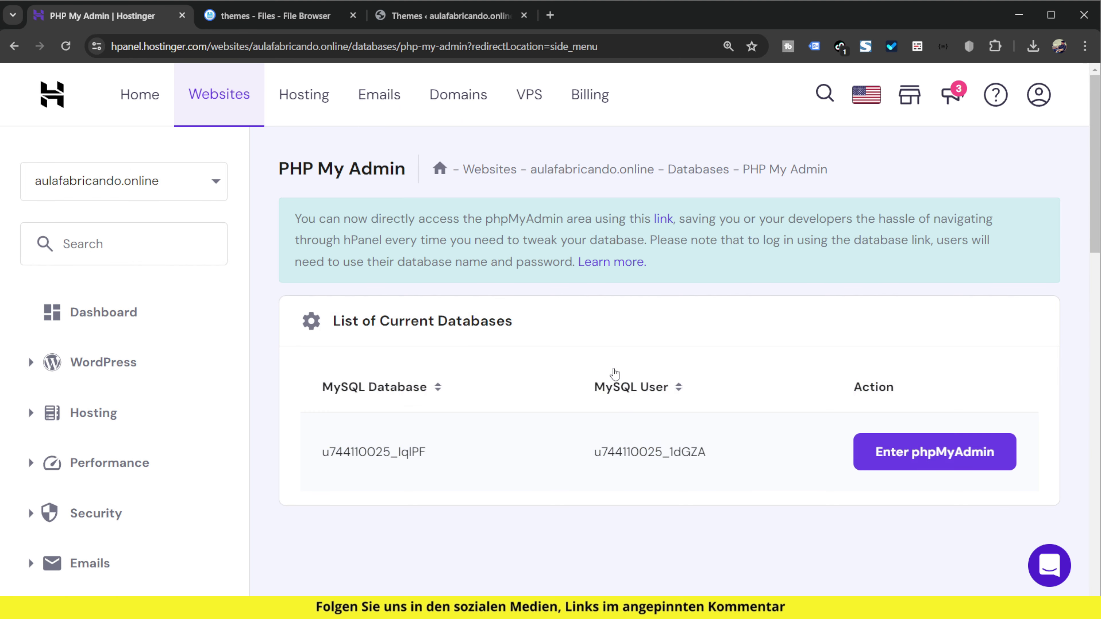
pyautogui.click(867, 456)
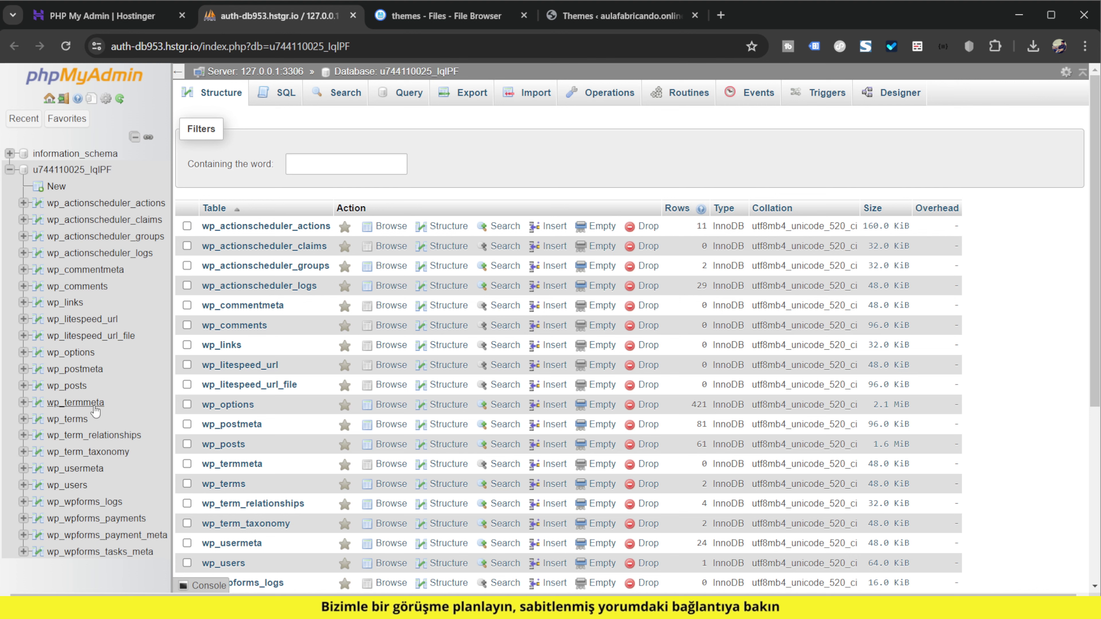
# Step: Open the wp_options table, go to its second page of rows and locate the value of the template option
pyautogui.click(86, 350)
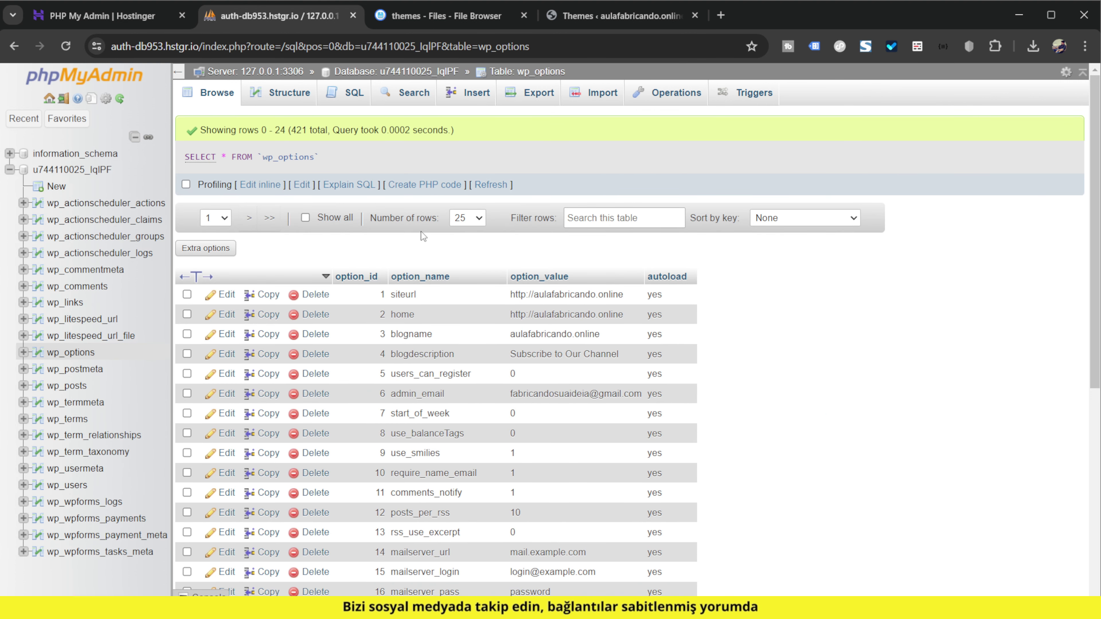
pyautogui.scroll(-5, 420, 231)
pyautogui.scroll(5, 607, 477)
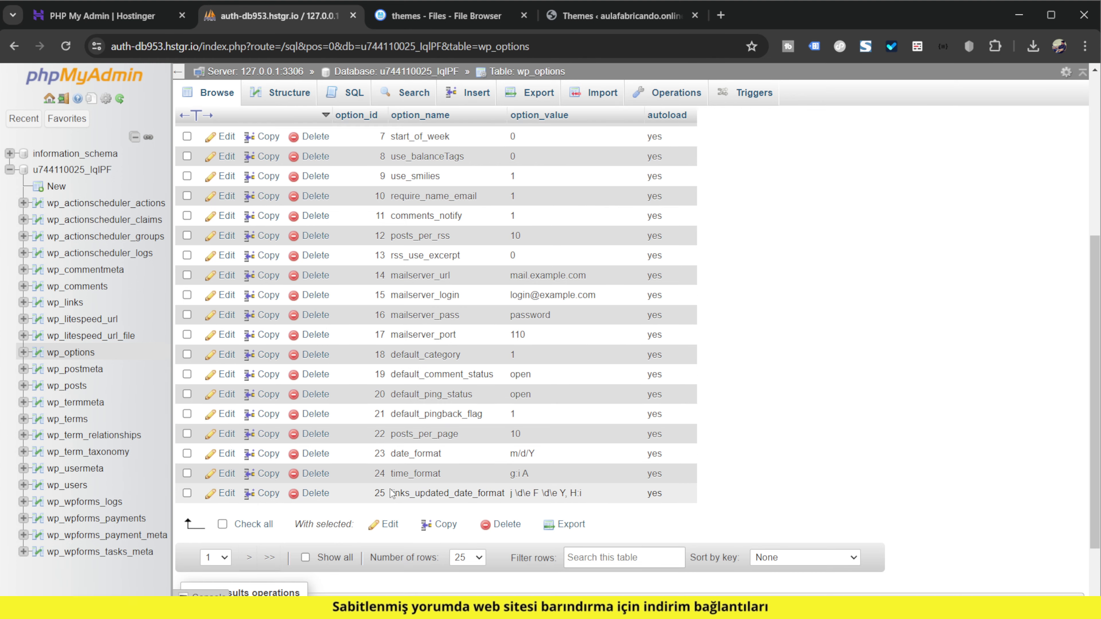
pyautogui.click(225, 218)
pyautogui.click(214, 254)
pyautogui.click(251, 218)
pyautogui.click(255, 245)
pyautogui.scroll(-3, 422, 361)
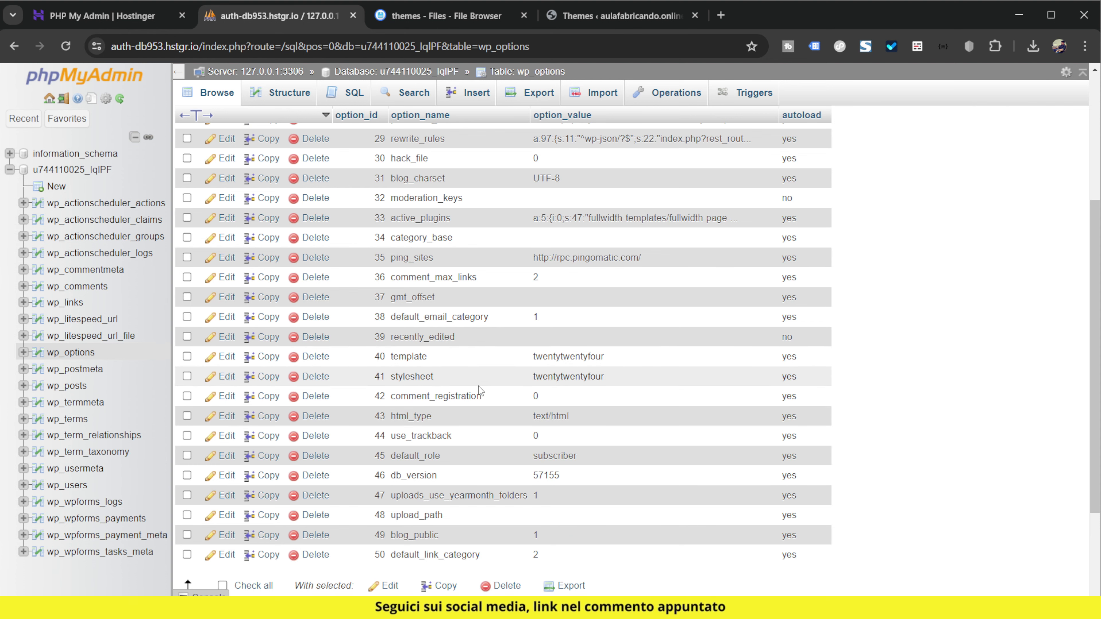
pyautogui.hotkey('ctrl', '+')
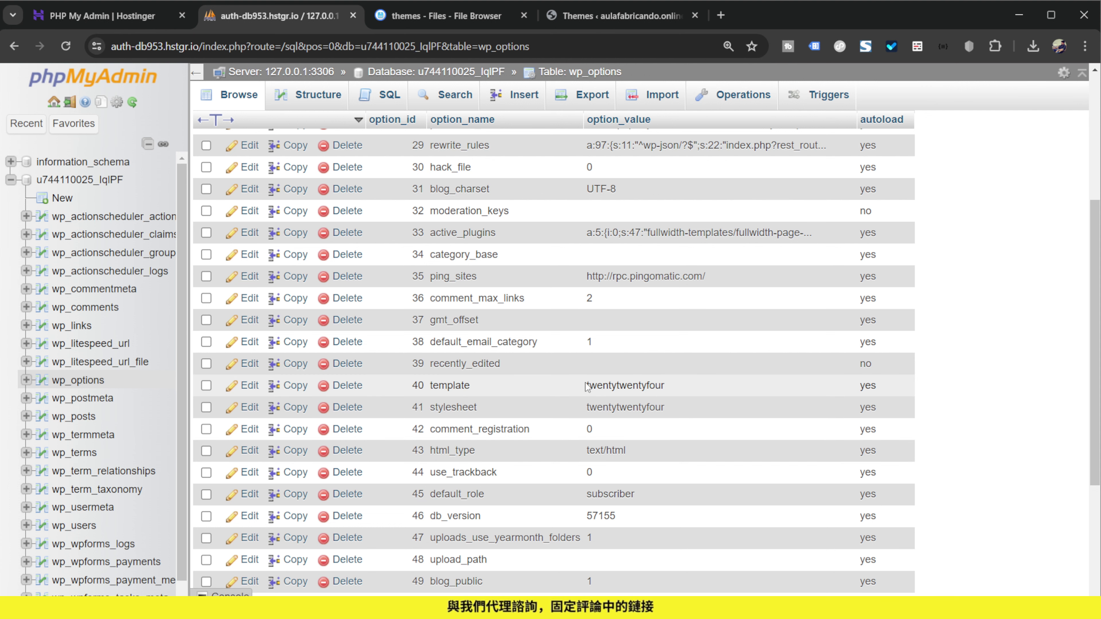
pyautogui.moveTo(586, 386); pyautogui.dragTo(678, 396)
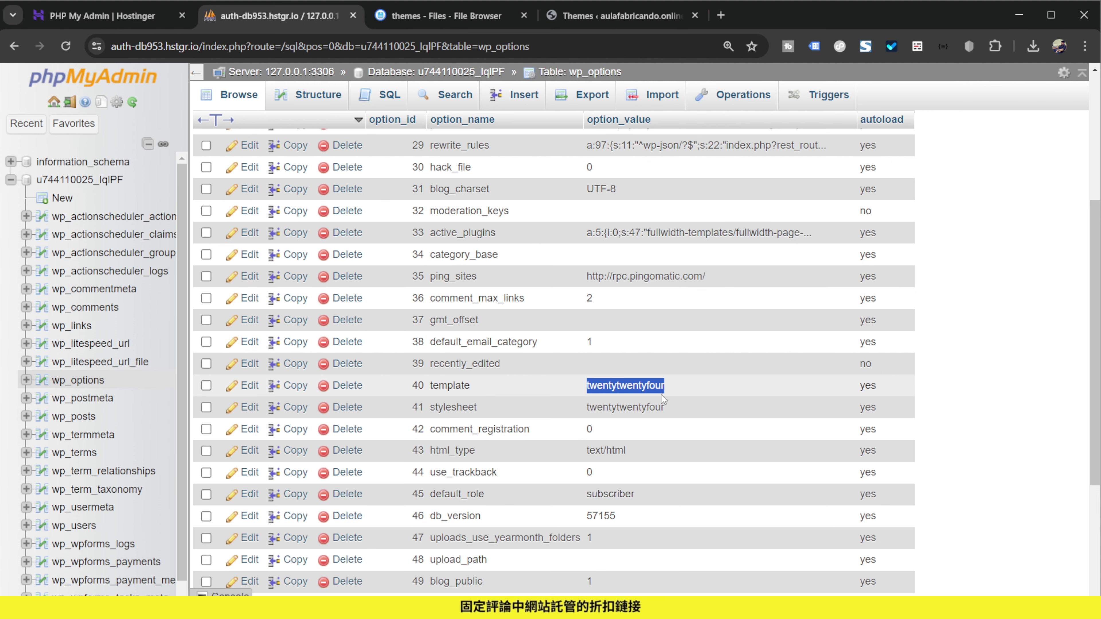
# Step: Copy the folder name twentytwentythree from the themes folder in the file browser without renaming the folder
pyautogui.click(384, 18)
pyautogui.click(422, 301)
pyautogui.click(422, 301)
pyautogui.click(422, 301)
pyautogui.rightClick(423, 301)
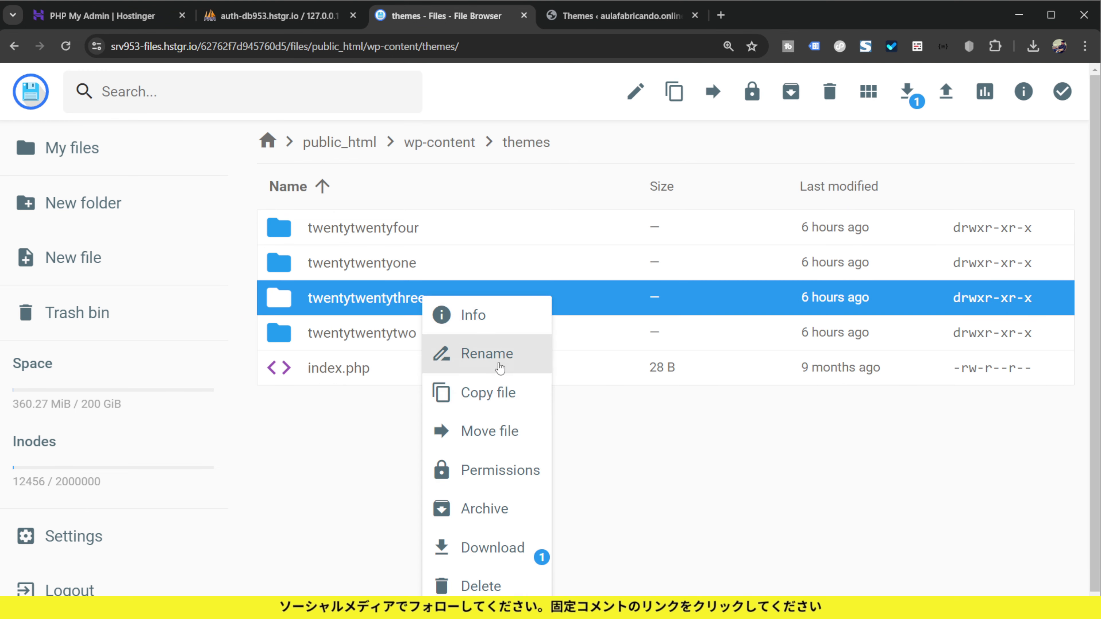
pyautogui.click(469, 352)
pyautogui.moveTo(518, 347); pyautogui.dragTo(399, 343)
pyautogui.hotkey('ctrl', 'c')
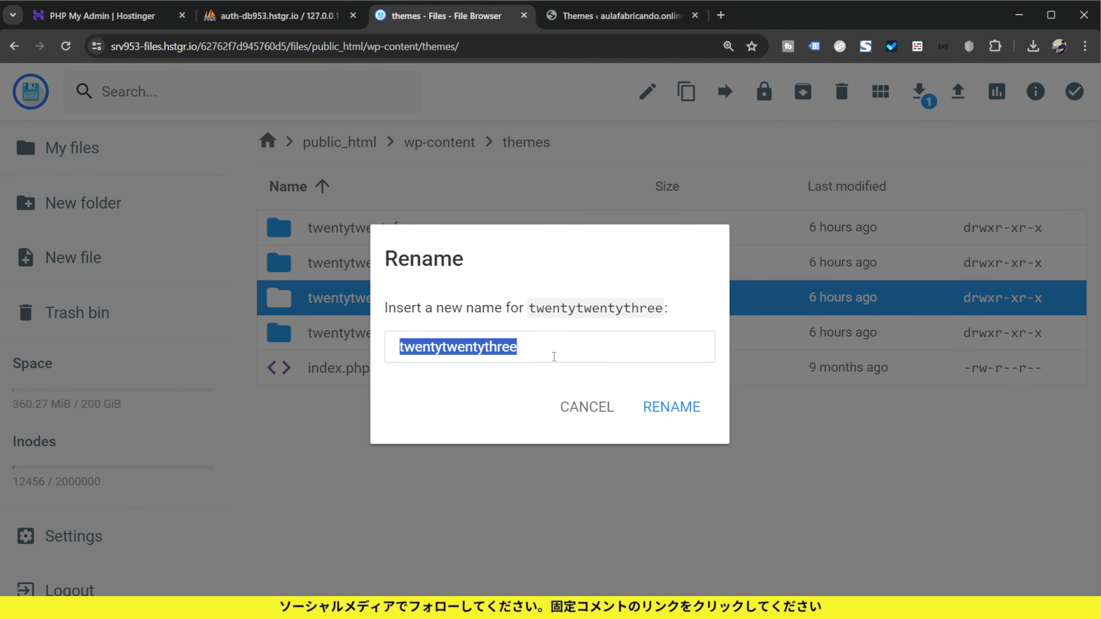
pyautogui.click(586, 407)
# Step: Return to phpMyAdmin and set the template option's value in wp_options to twentytwentythree
pyautogui.click(277, 16)
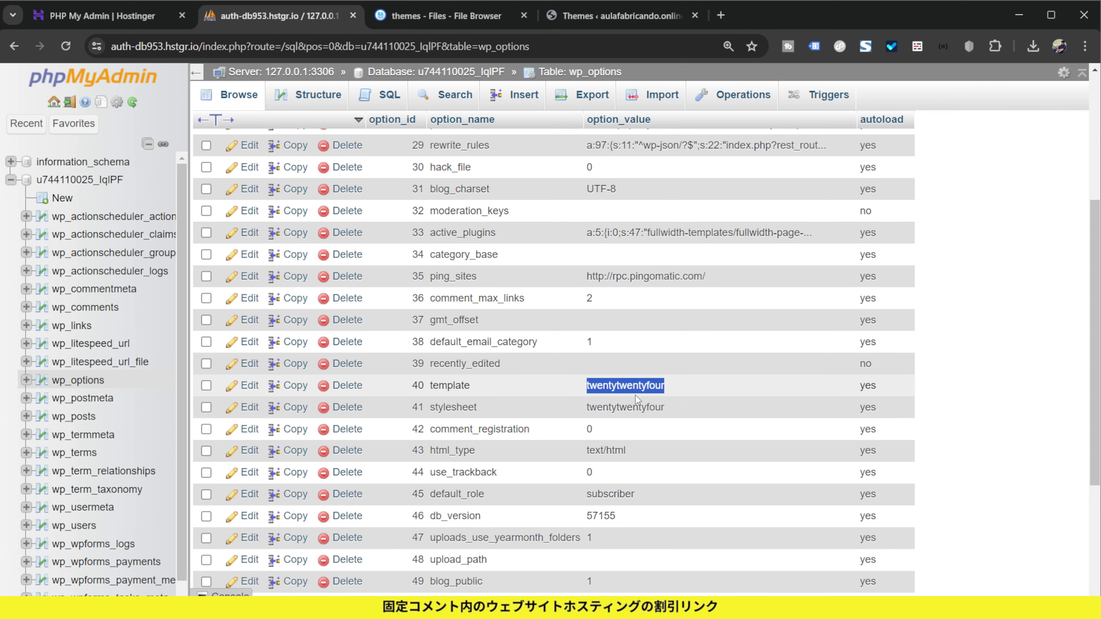
pyautogui.doubleClick(633, 385)
pyautogui.doubleClick(699, 395)
pyautogui.hotkey('ctrl', 'v')
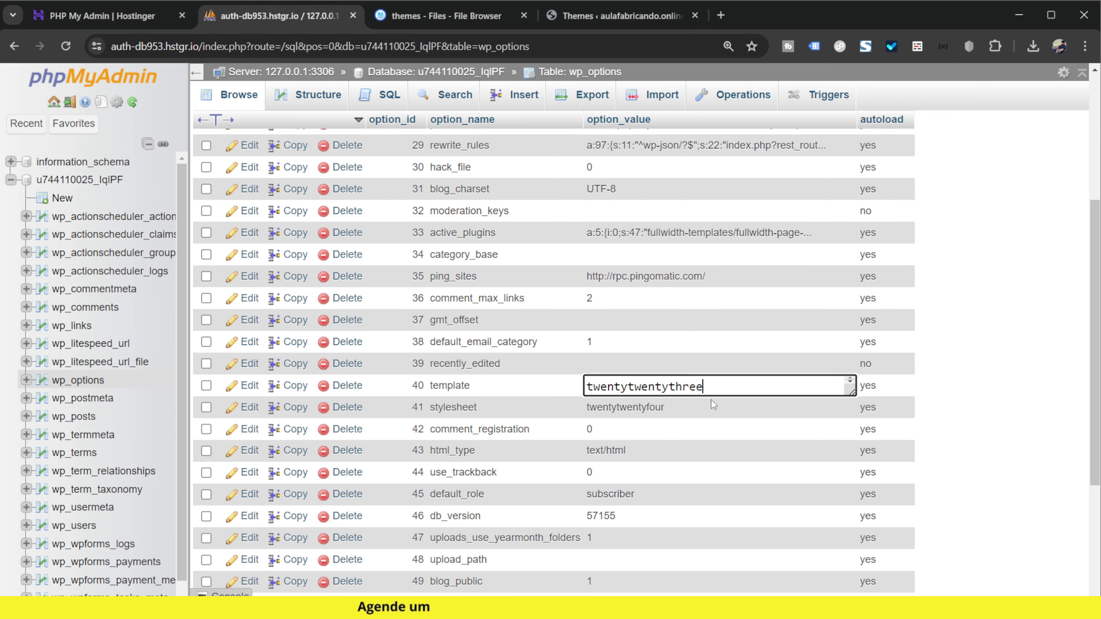
pyautogui.press('Return')
# Step: Set the stylesheet option's value in wp_options to twentytwentythree
pyautogui.doubleClick(659, 409)
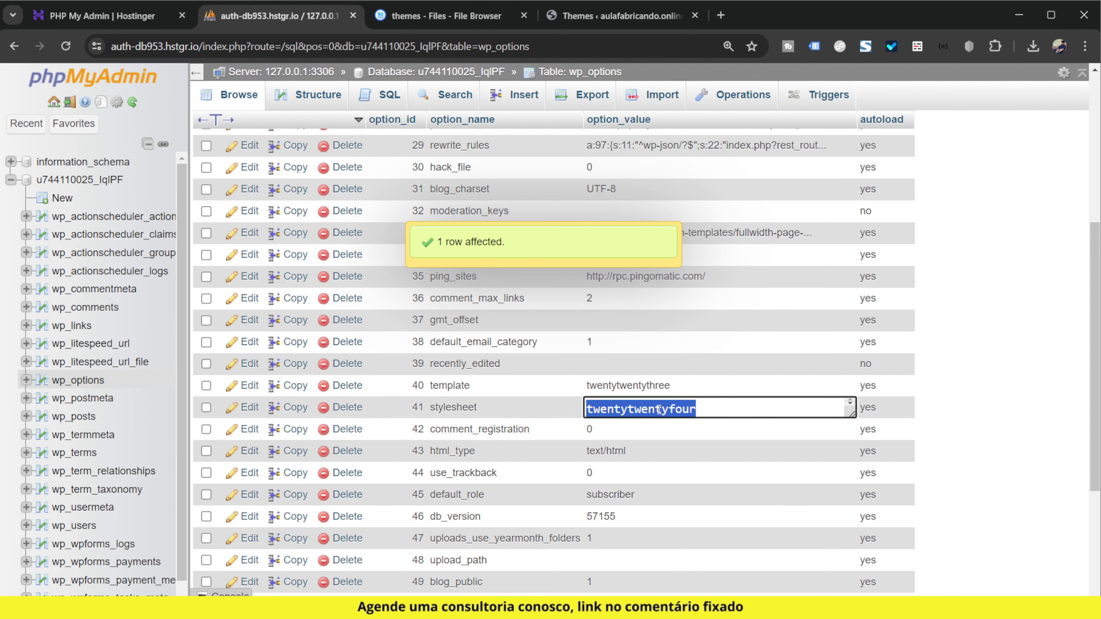
pyautogui.hotkey('ctrl', 'v')
pyautogui.press('Return')
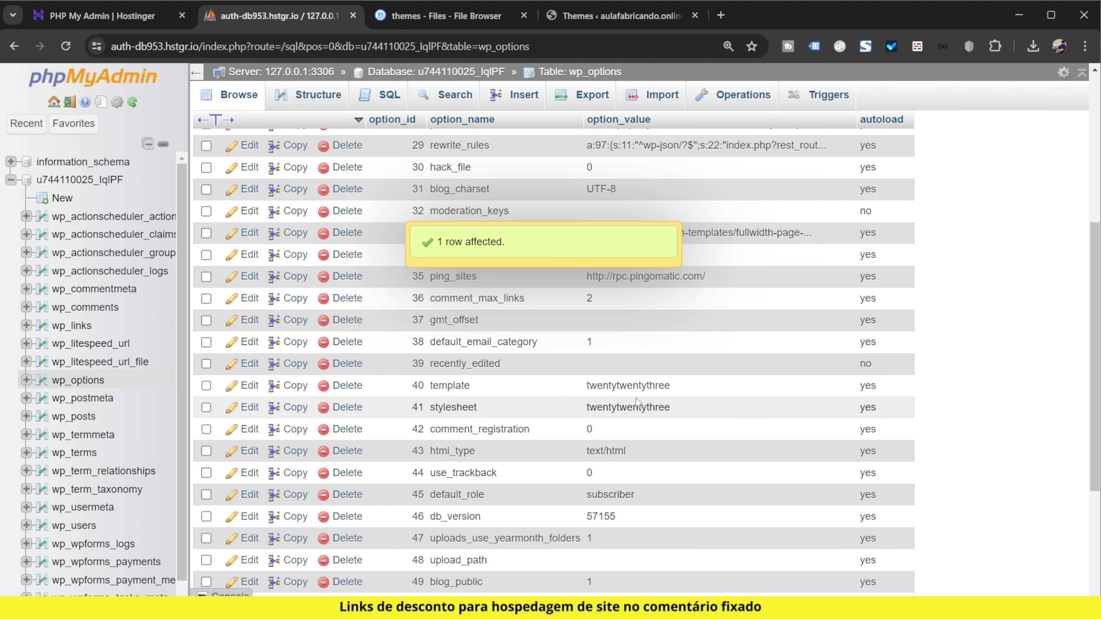
# Step: Switch to the WordPress Themes page and reload it to check which theme is active
pyautogui.click(598, 15)
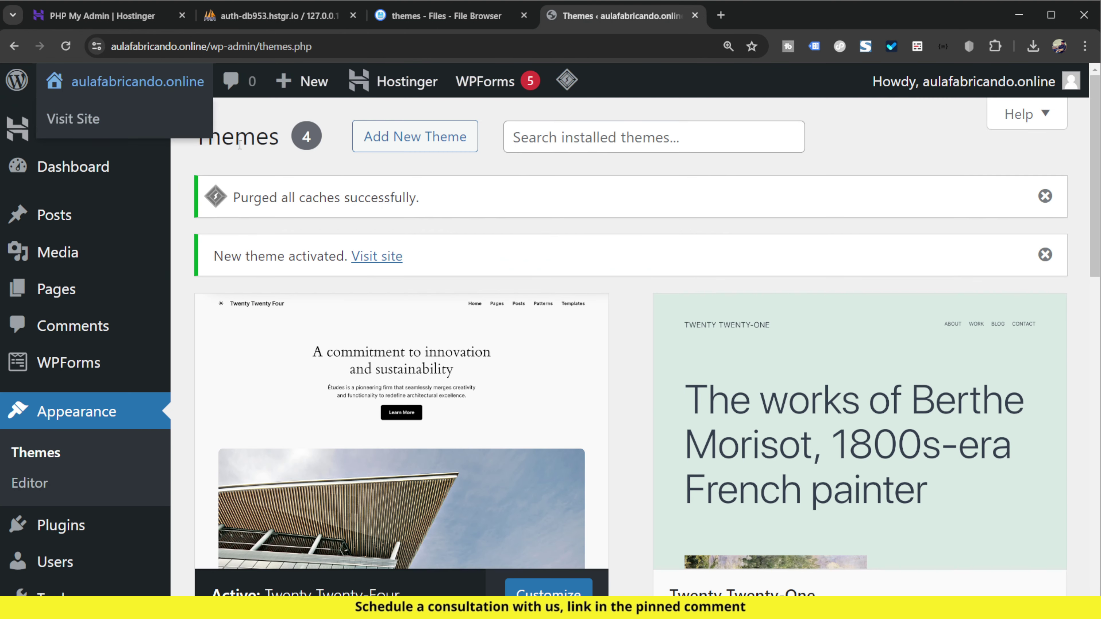
pyautogui.hotkey('ctrl', '-')
pyautogui.press('F5')
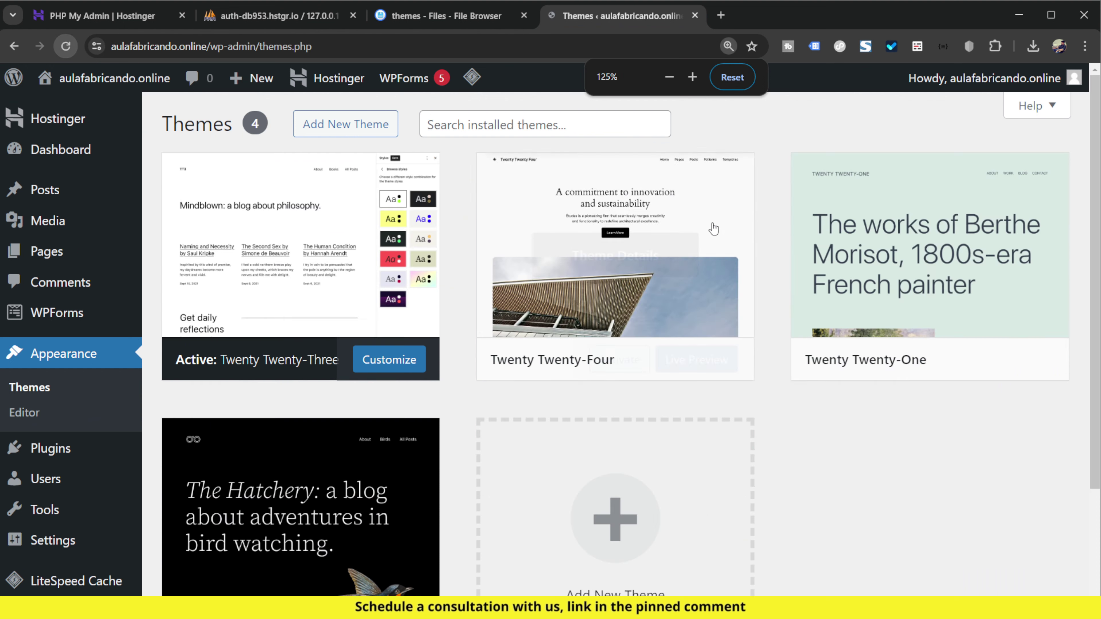
pyautogui.moveTo(390, 270)
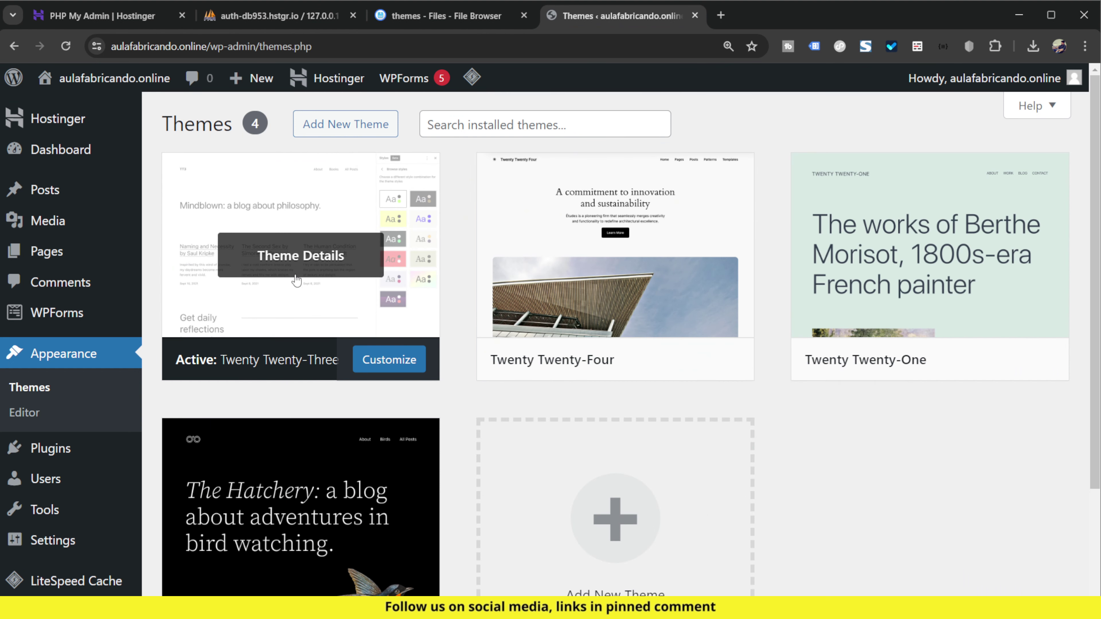
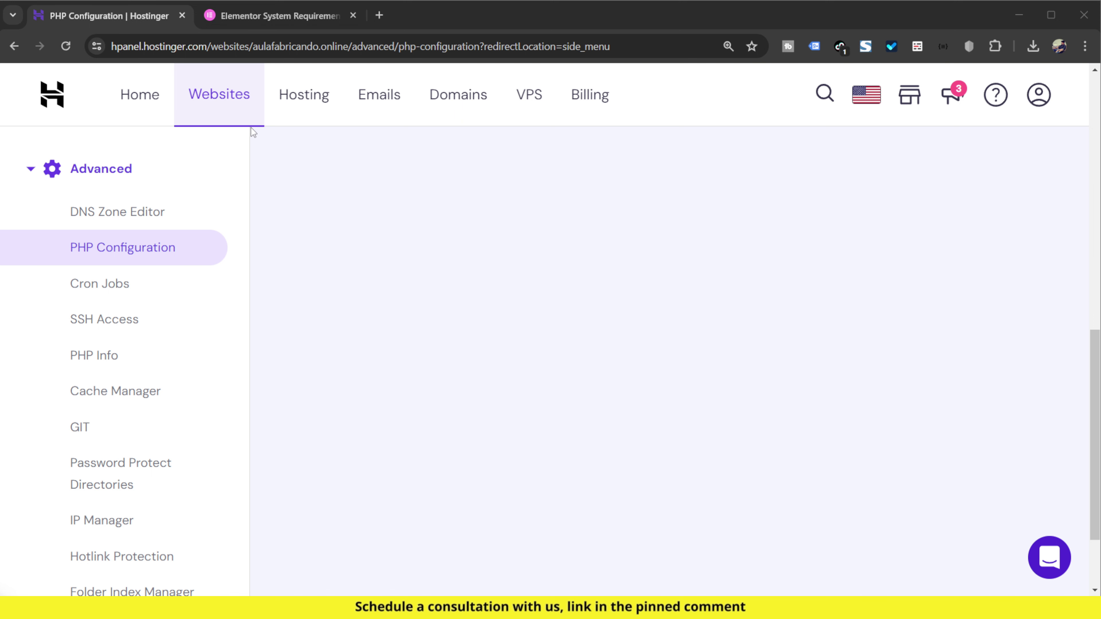
# Step: Open the PHP extensions list in the site's PHP Configuration and review the enabled built-in and optional extensions
pyautogui.click(159, 246)
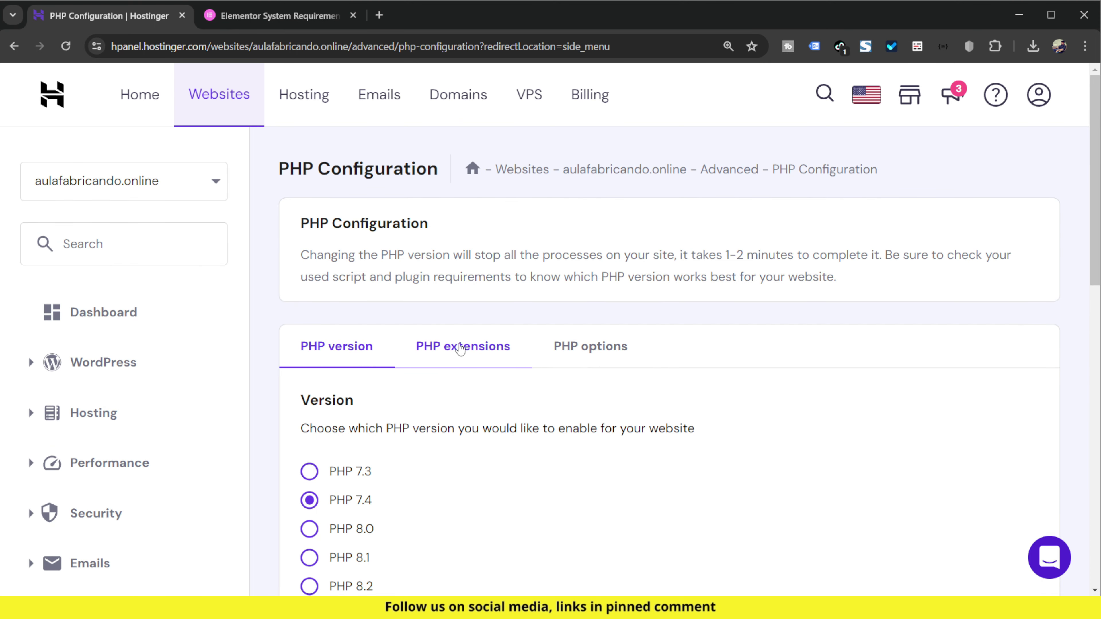
pyautogui.click(476, 343)
pyautogui.scroll(-3, 475, 343)
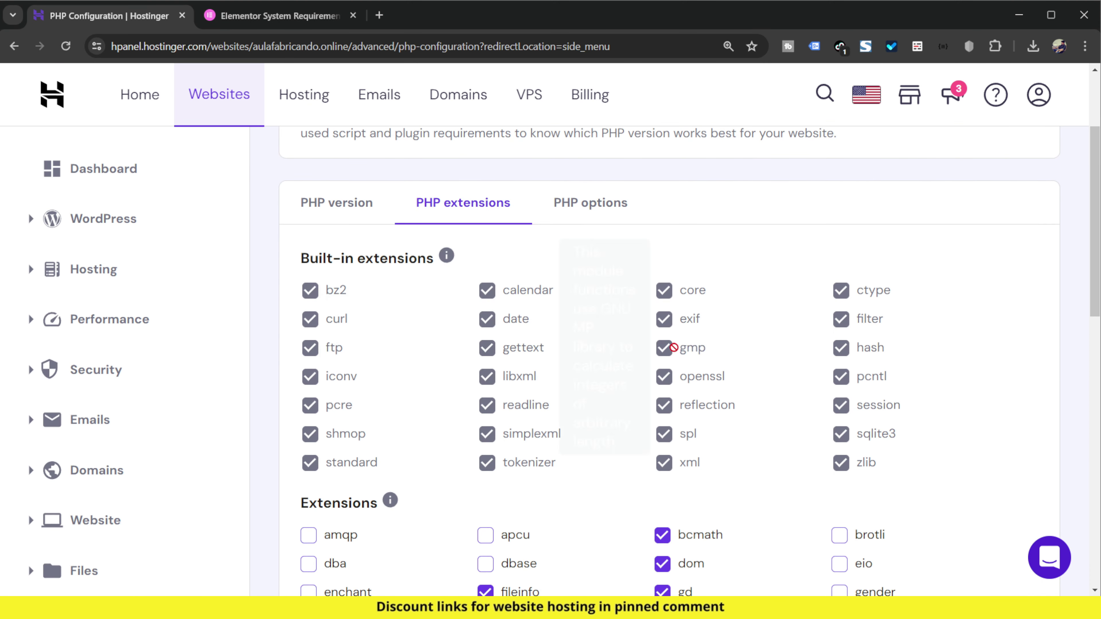
pyautogui.scroll(-4, 761, 442)
pyautogui.scroll(4, 761, 442)
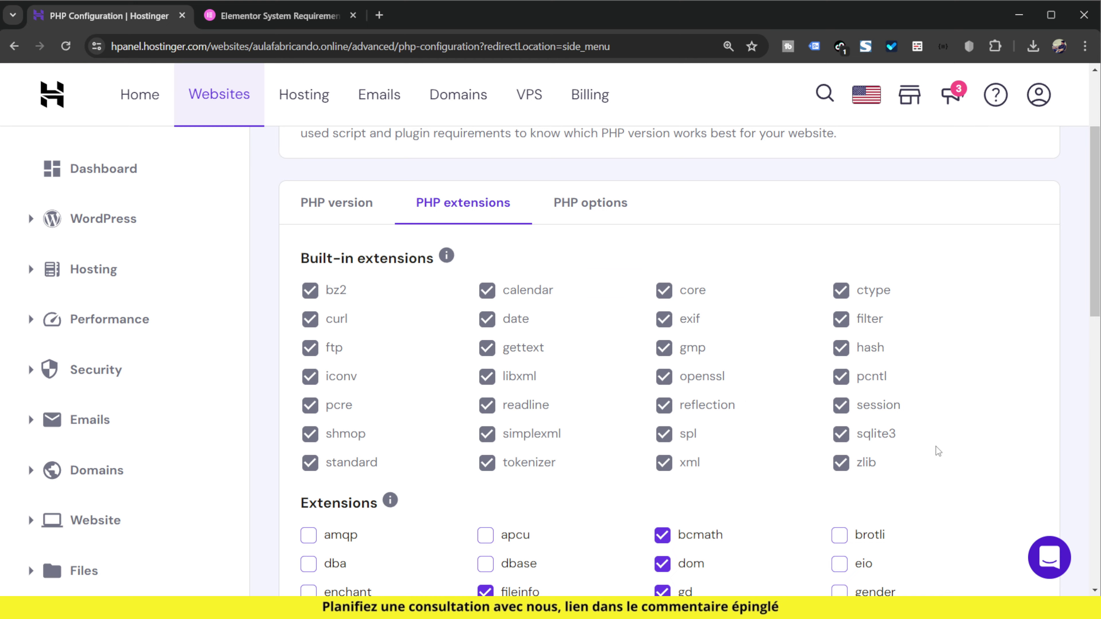
pyautogui.scroll(-5, 936, 449)
pyautogui.scroll(-10, 767, 402)
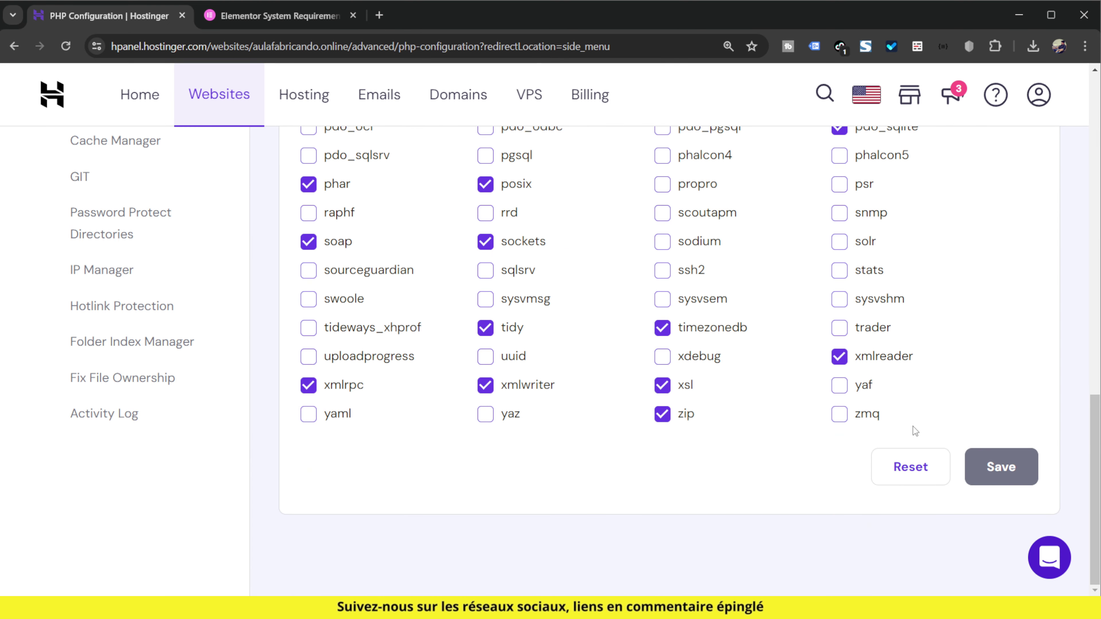
pyautogui.scroll(8, 924, 417)
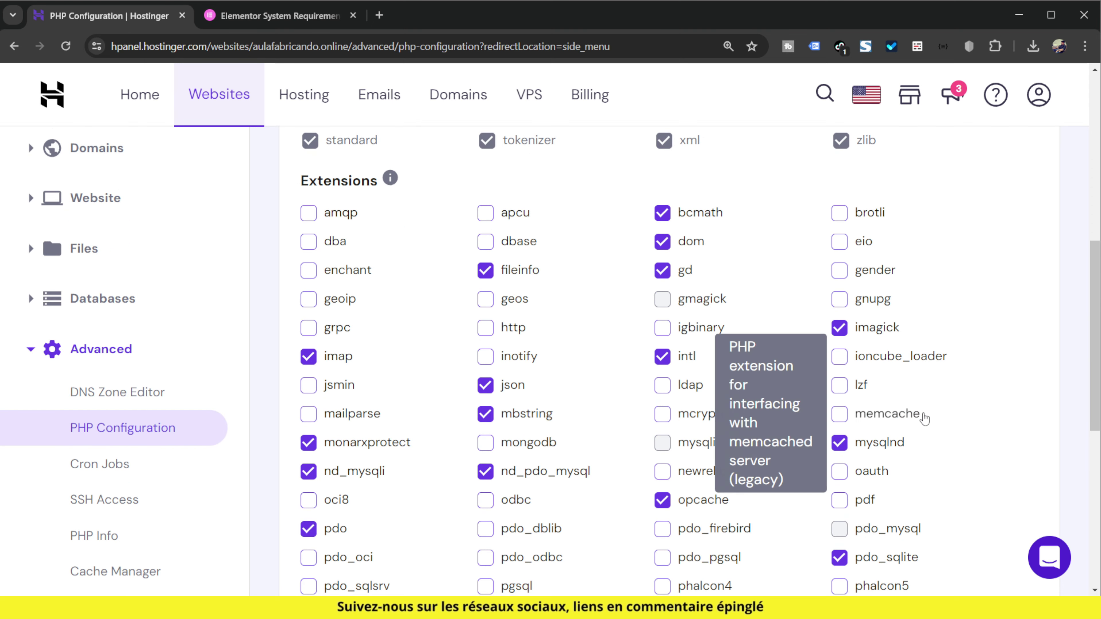
pyautogui.scroll(4, 925, 417)
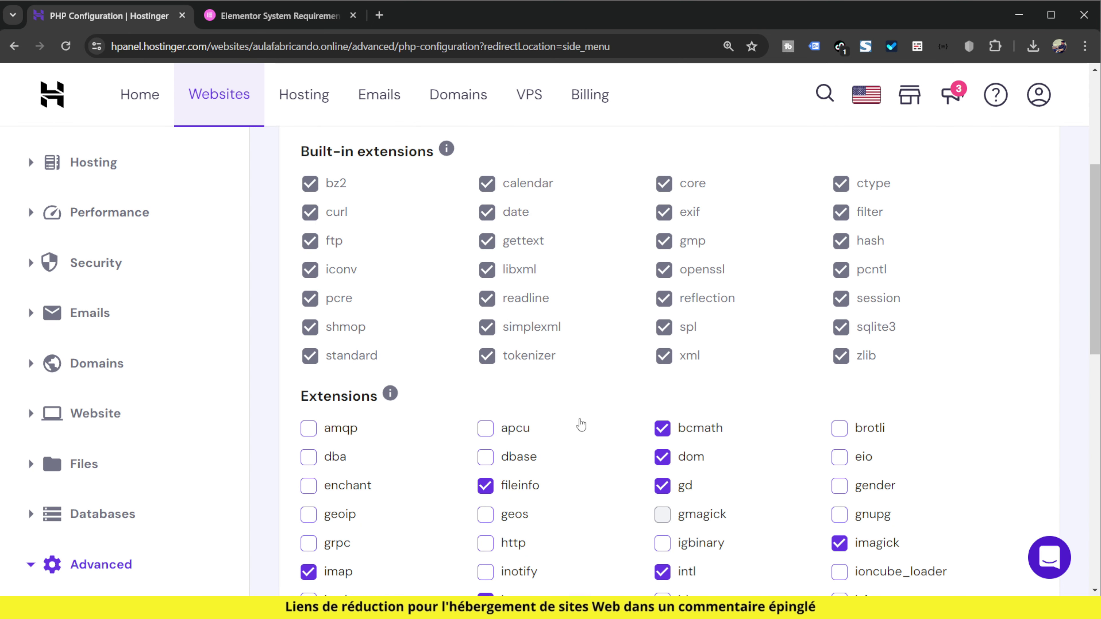
pyautogui.scroll(-5, 581, 425)
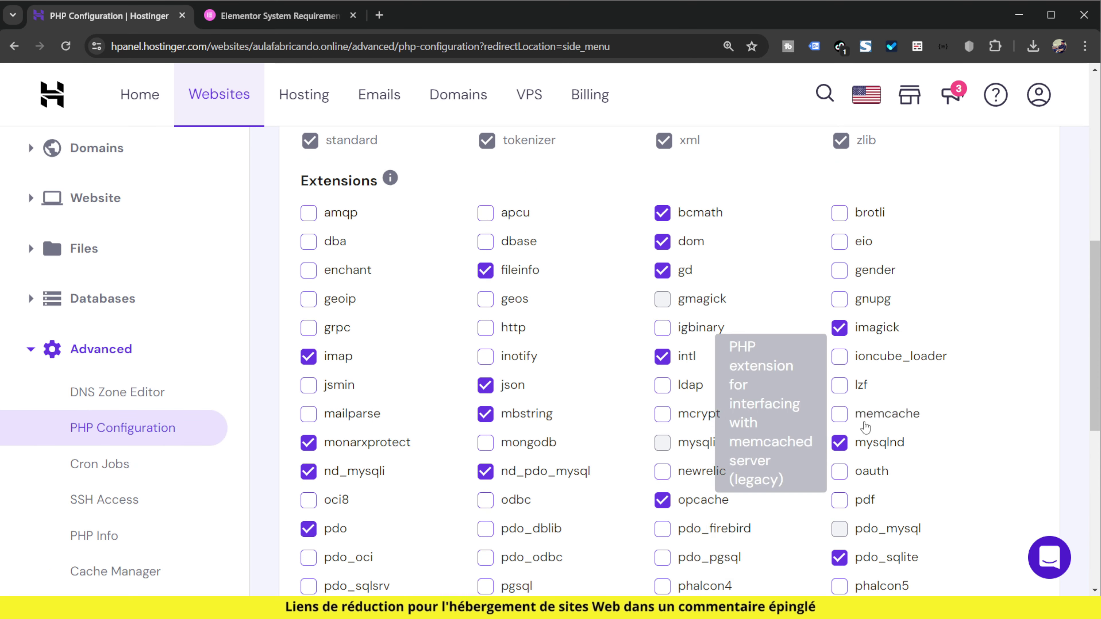
pyautogui.scroll(-5, 813, 362)
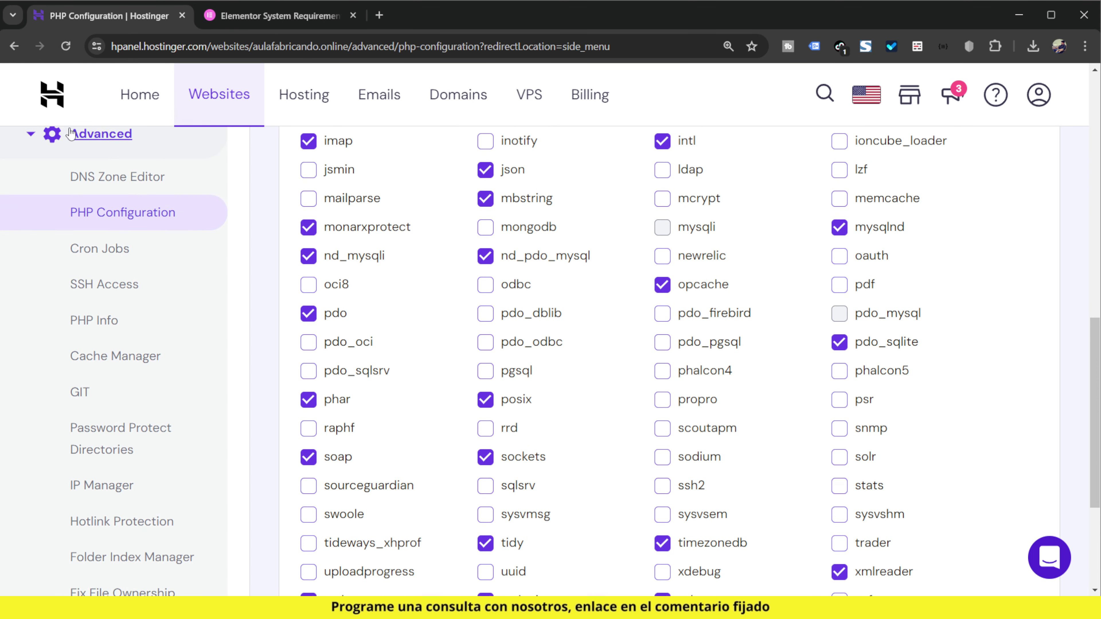
pyautogui.scroll(-5, 693, 407)
pyautogui.scroll(15, 761, 429)
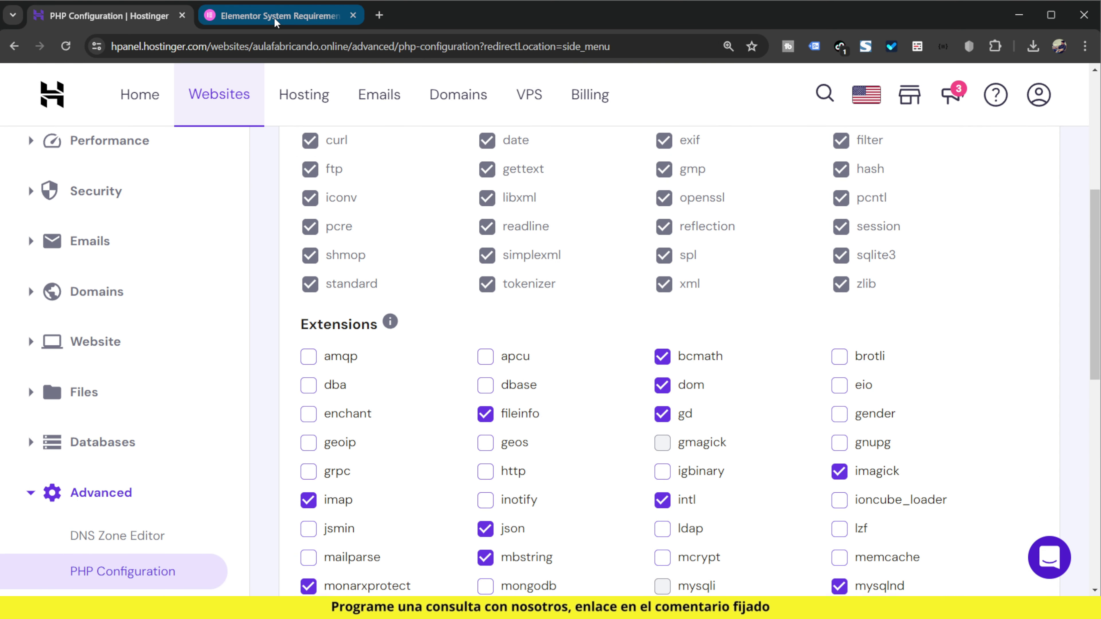
# Step: Check the PHP Z-Lib Extension requirement on the Elementor System Requirements page, then return to Hostinger's PHP Configuration
pyautogui.moveTo(273, 27)
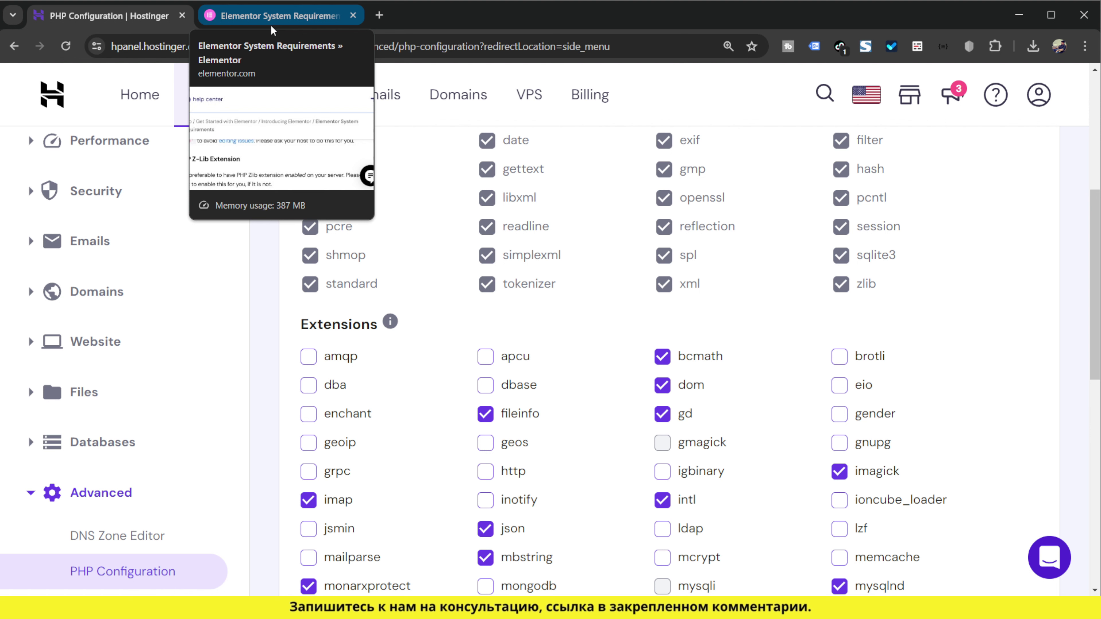
pyautogui.click(272, 28)
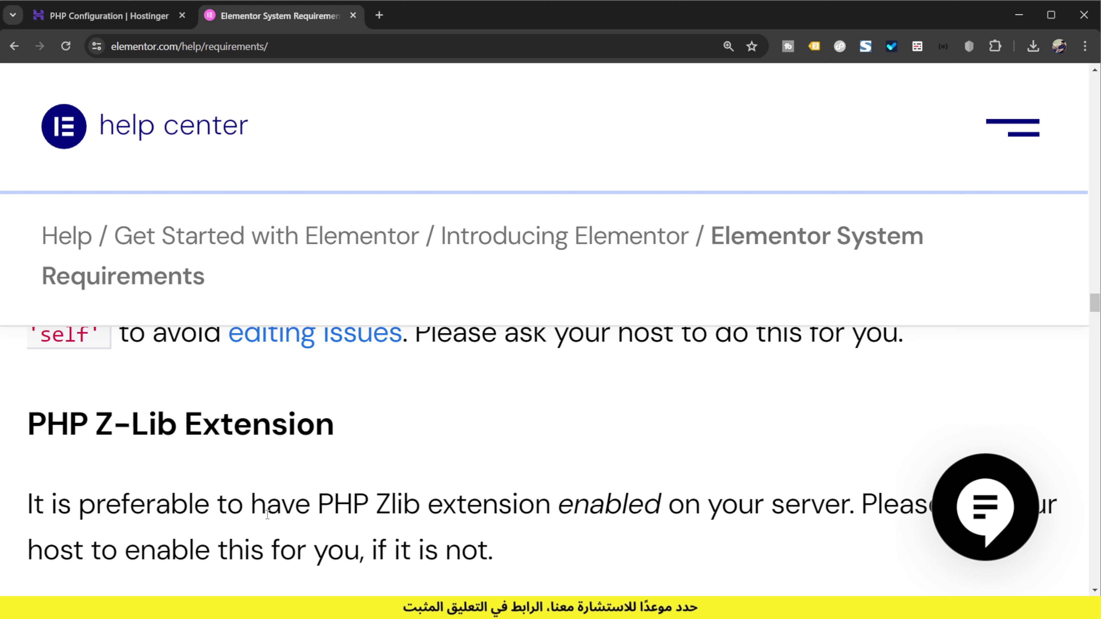
pyautogui.click(92, 16)
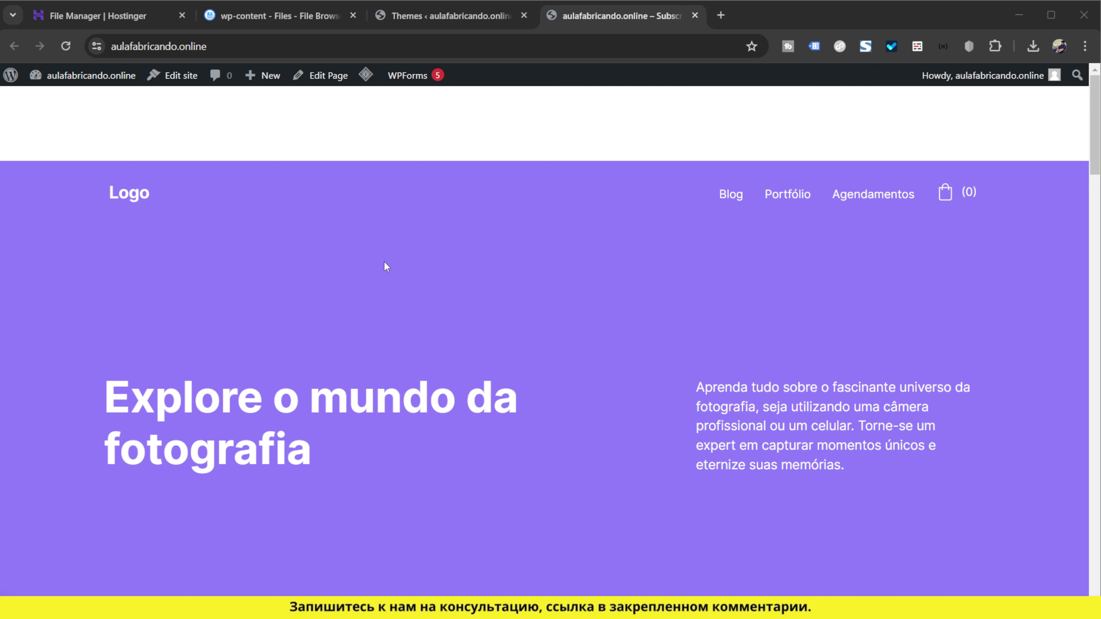
# Step: Open the browser's site settings for aulafabricando.online and delete all its stored data and cookies
pyautogui.click(97, 46)
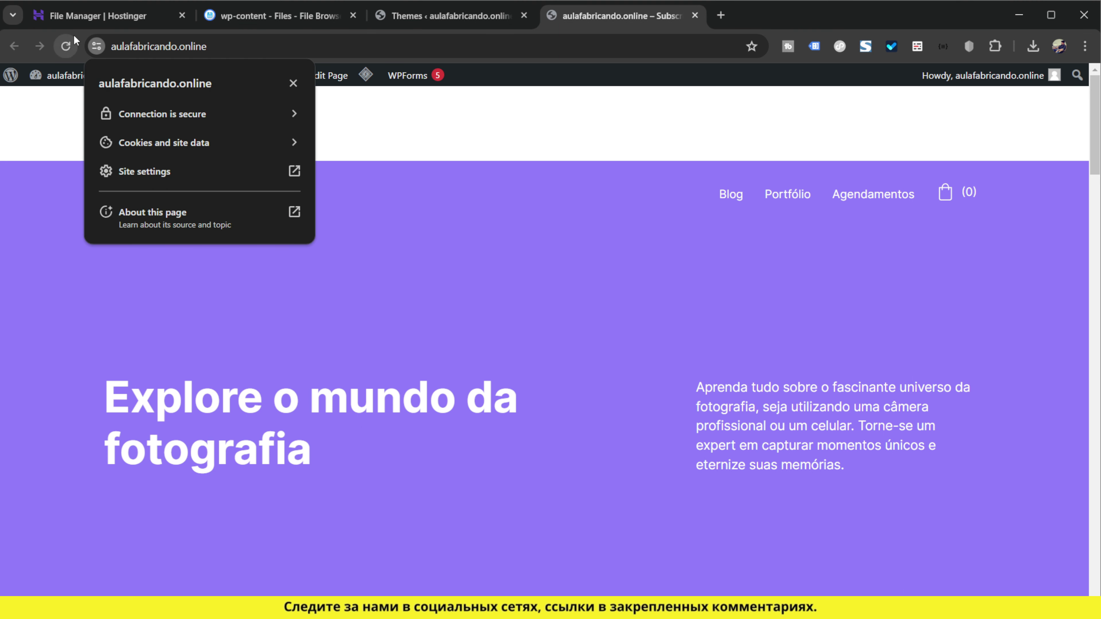
pyautogui.click(170, 176)
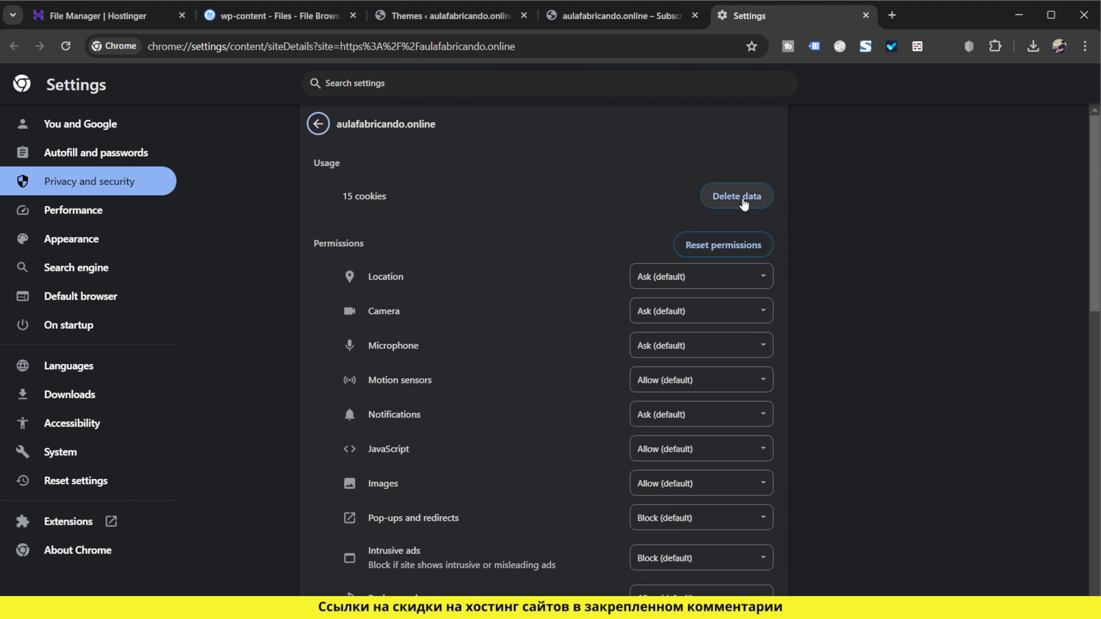
pyautogui.click(743, 204)
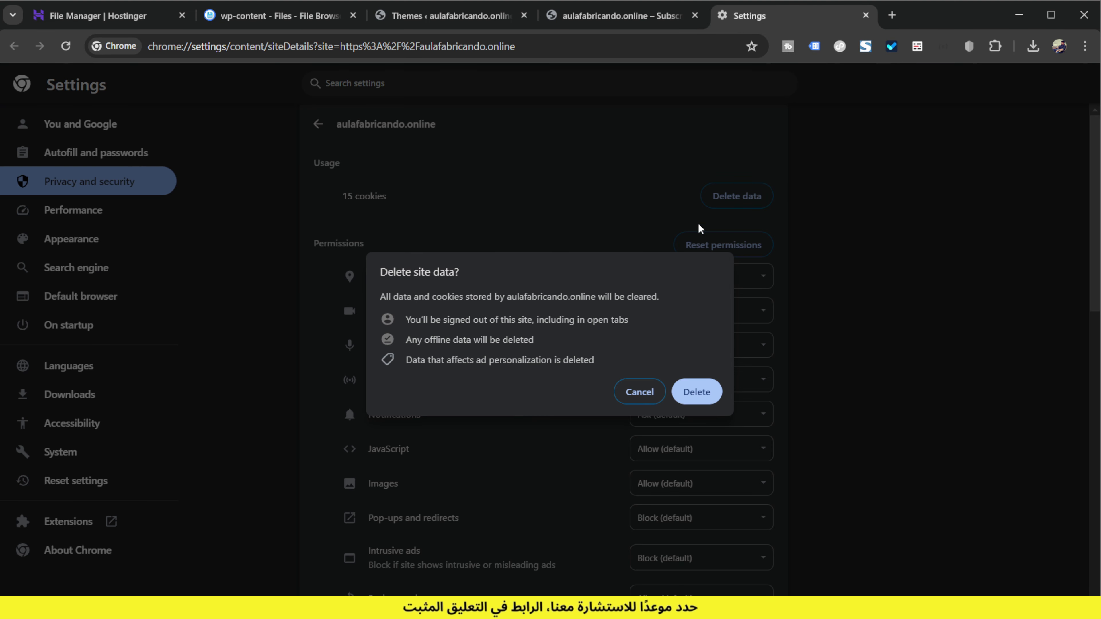
pyautogui.click(696, 392)
# Step: Reset the browser permissions for aulafabricando.online and close the site settings
pyautogui.click(696, 245)
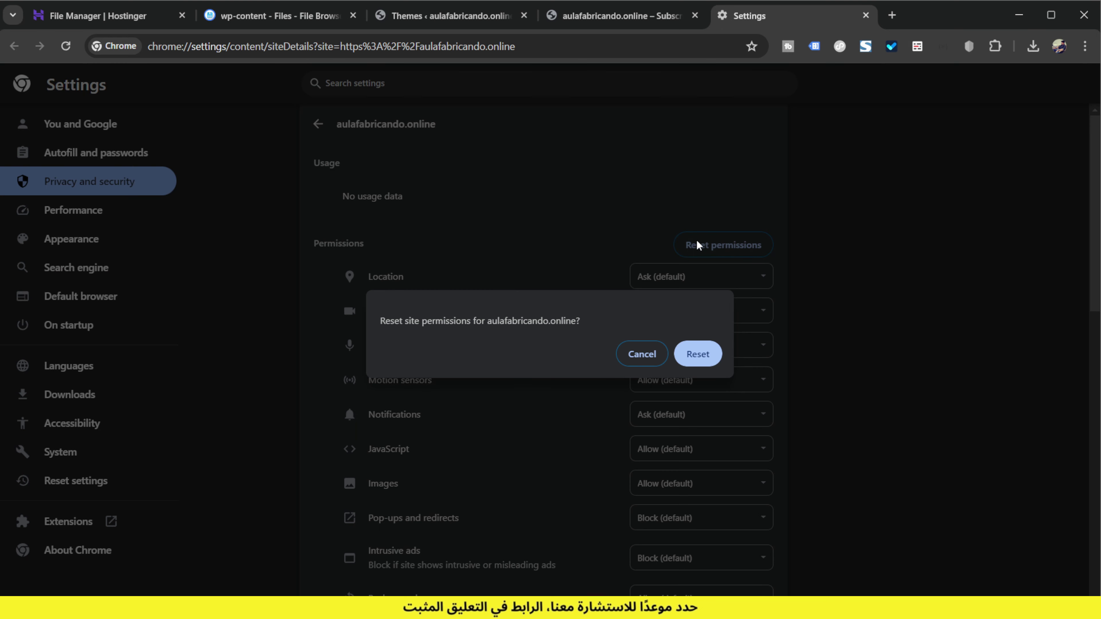
pyautogui.click(696, 353)
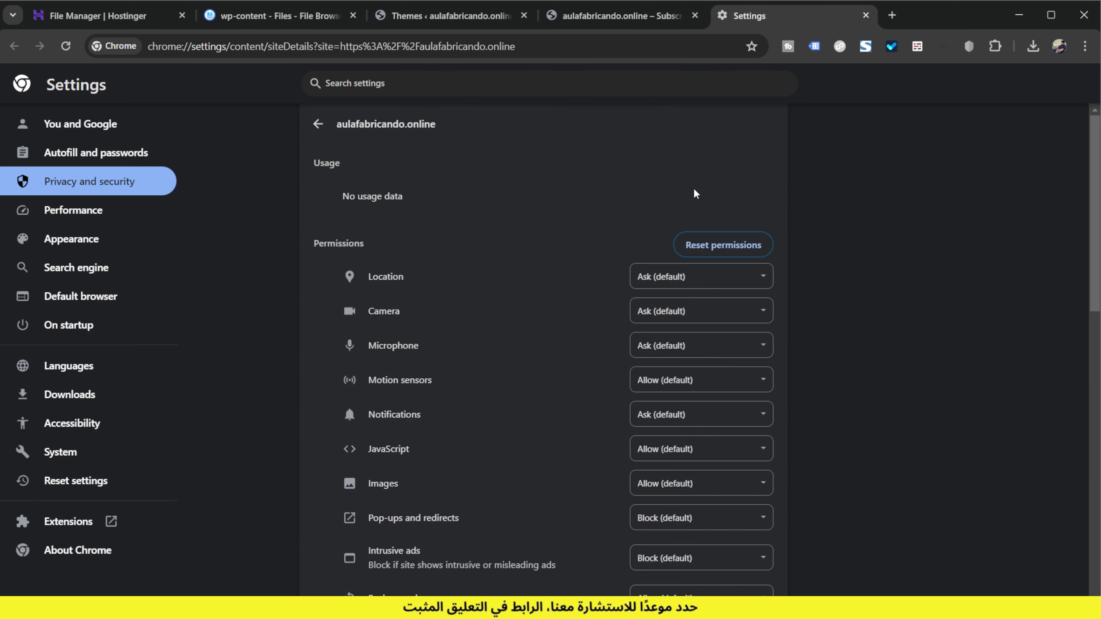
pyautogui.click(866, 15)
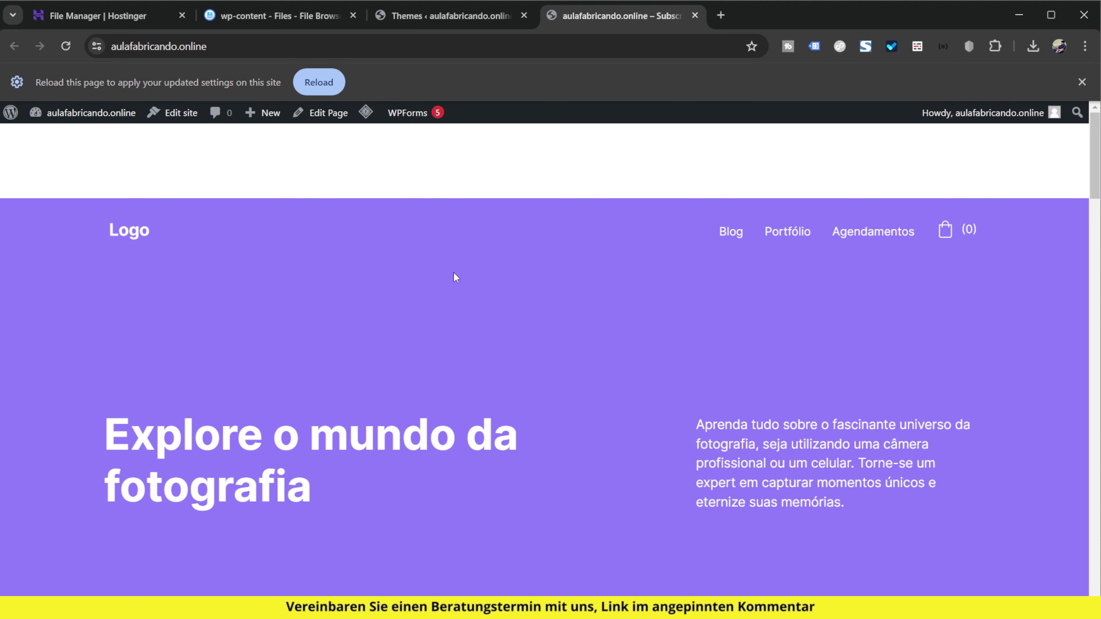
# Step: Reload the aulafabricando.online home page and inspect it from the header down to the newsletter section
pyautogui.press('F5')
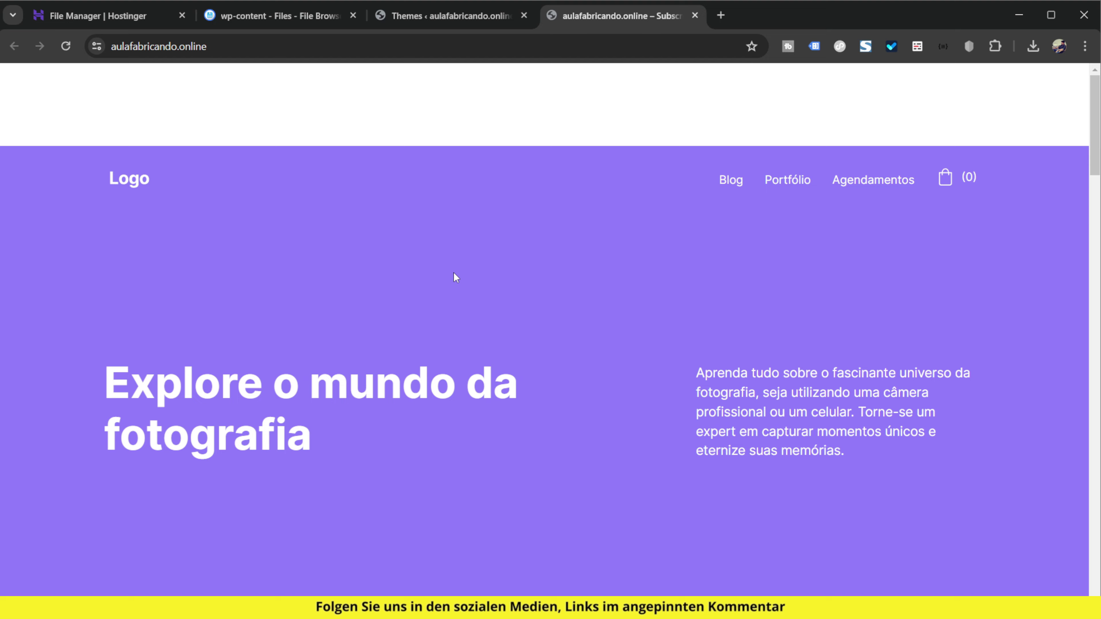
pyautogui.scroll(-10, 450, 286)
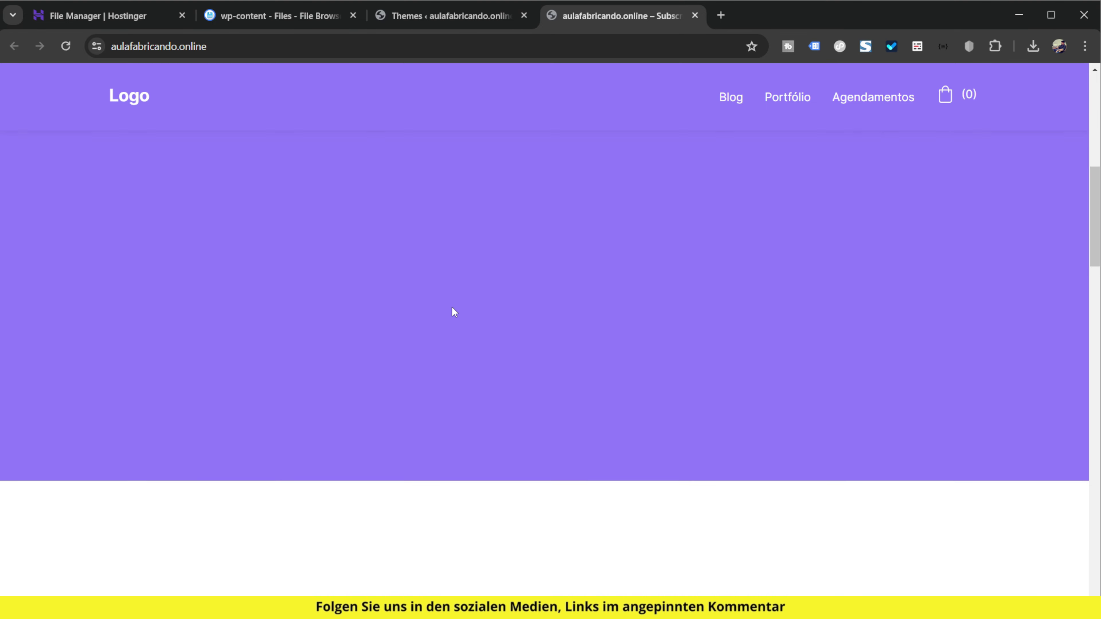
pyautogui.scroll(7, 454, 312)
pyautogui.scroll(-20, 456, 309)
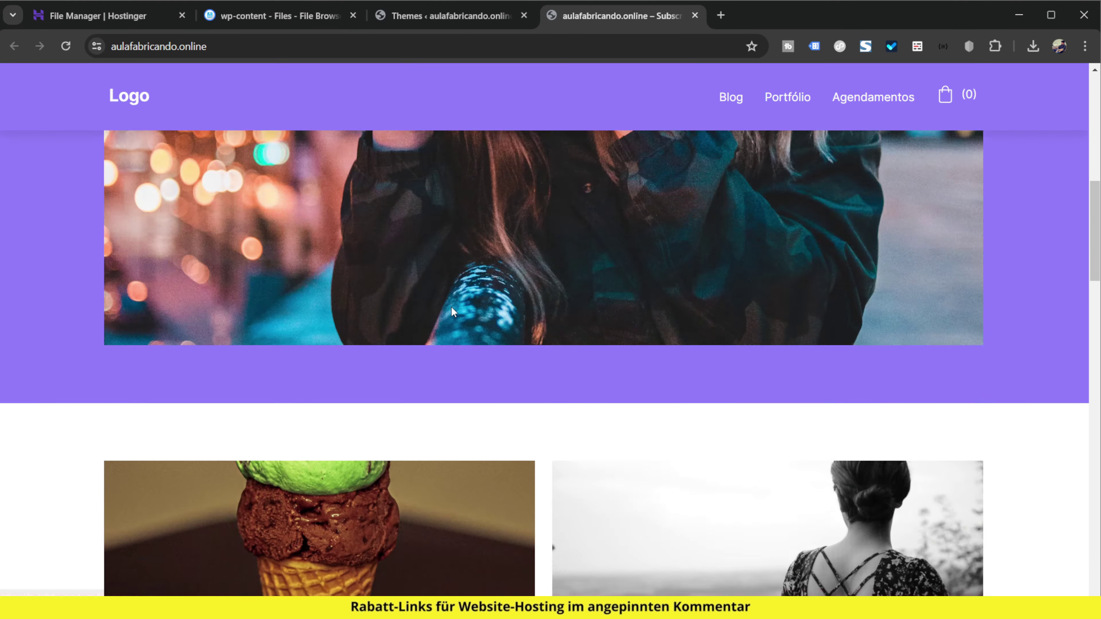
pyautogui.scroll(-12, 462, 312)
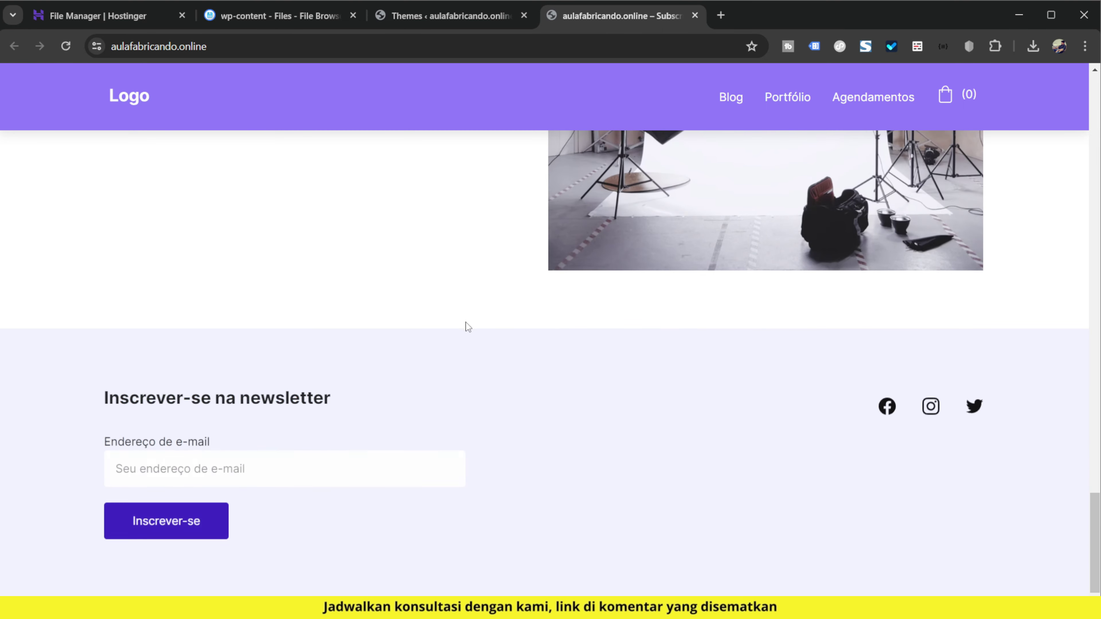
pyautogui.scroll(9, 481, 347)
pyautogui.scroll(15, 485, 366)
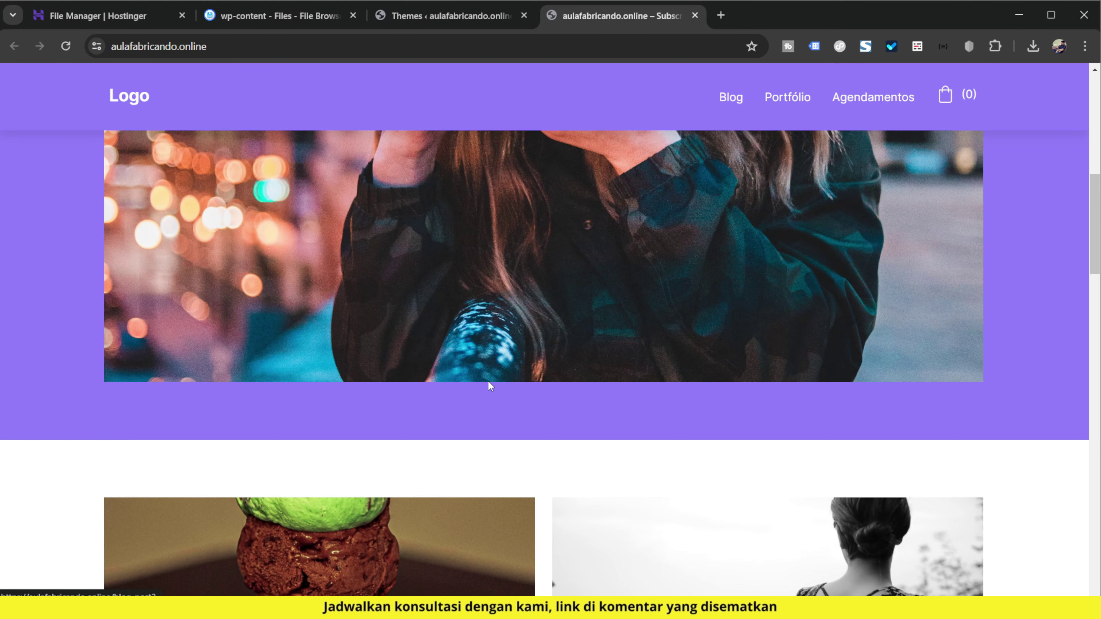